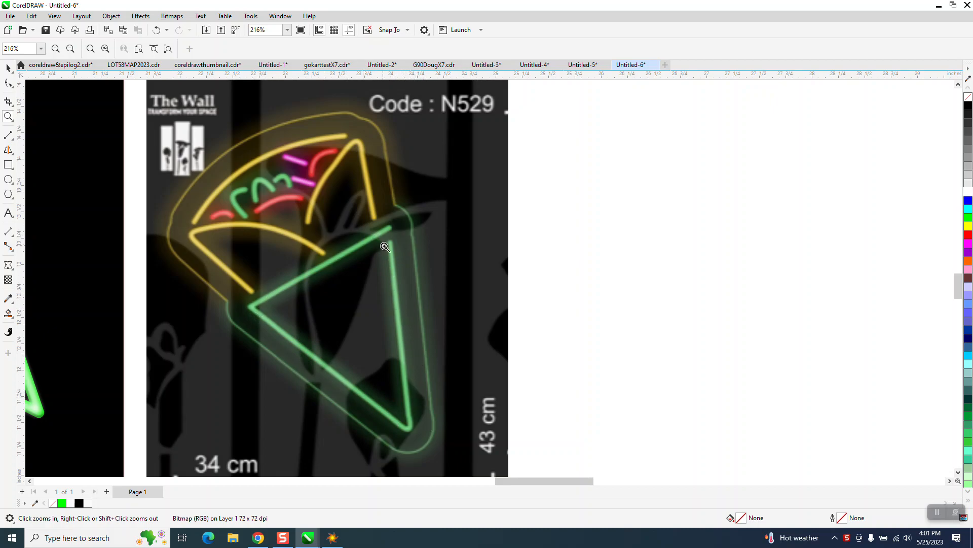
# Step: Examine the glowing stroke ends of the two green neon triangle samples up close
pyautogui.scroll(-4, 393, 276)
pyautogui.moveTo(245, 219); pyautogui.dragTo(301, 251)
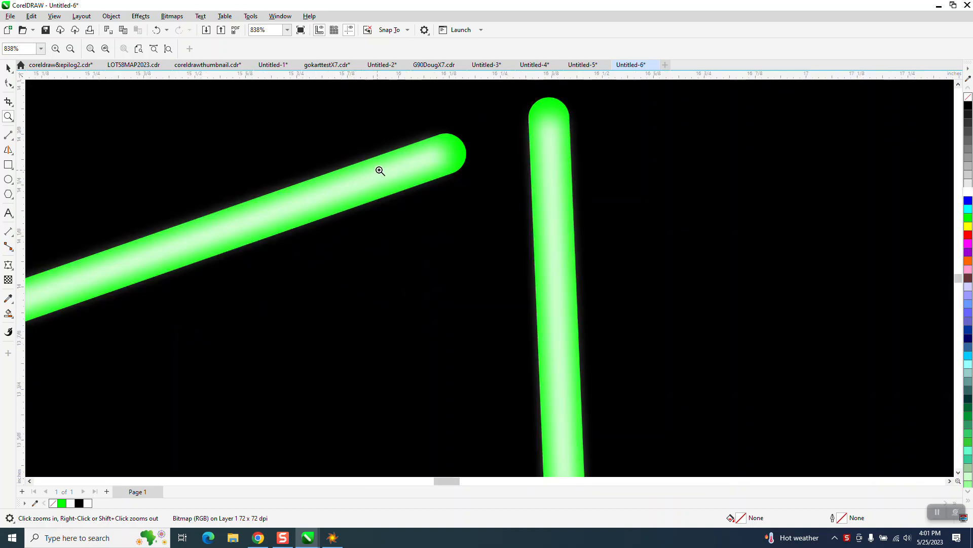
pyautogui.scroll(-4, 391, 167)
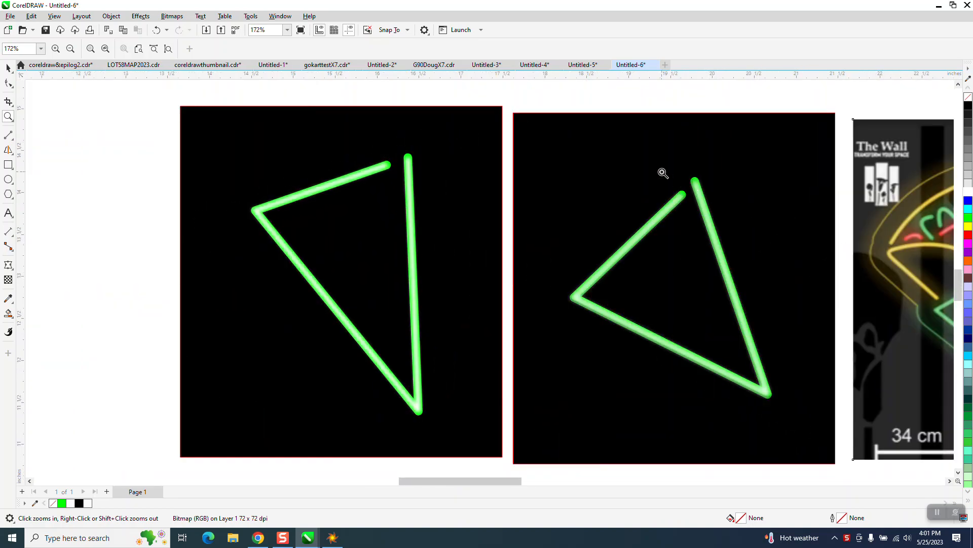
pyautogui.moveTo(663, 173); pyautogui.dragTo(728, 229)
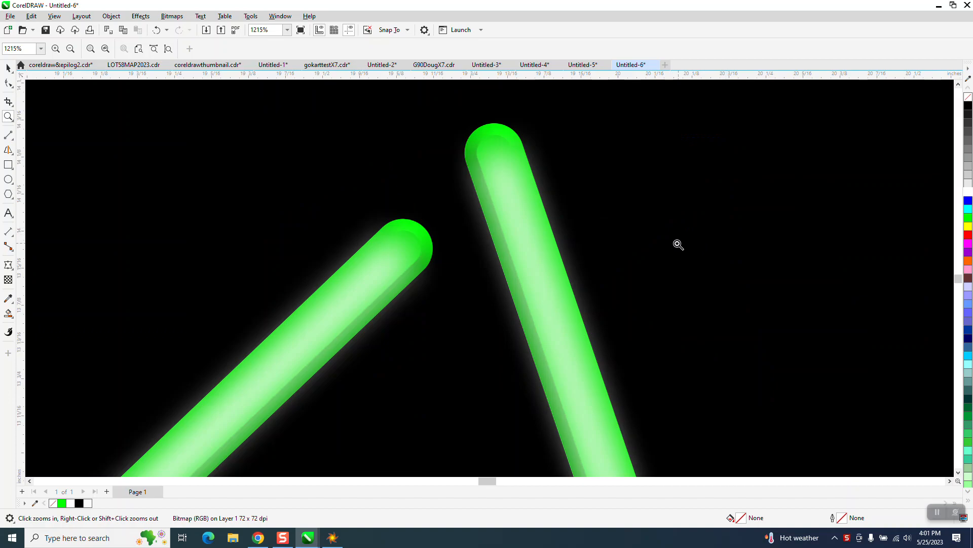
pyautogui.scroll(-6, 507, 201)
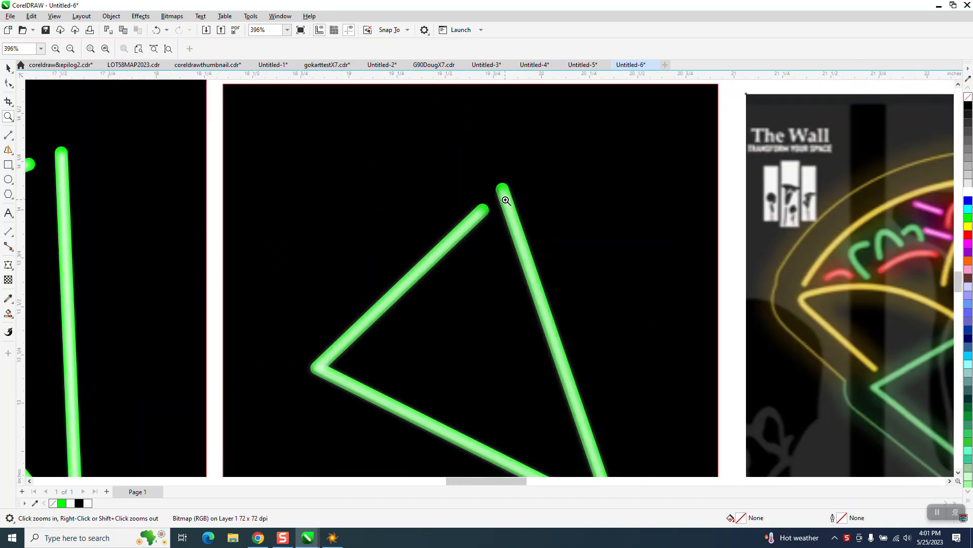
pyautogui.scroll(-1, 504, 195)
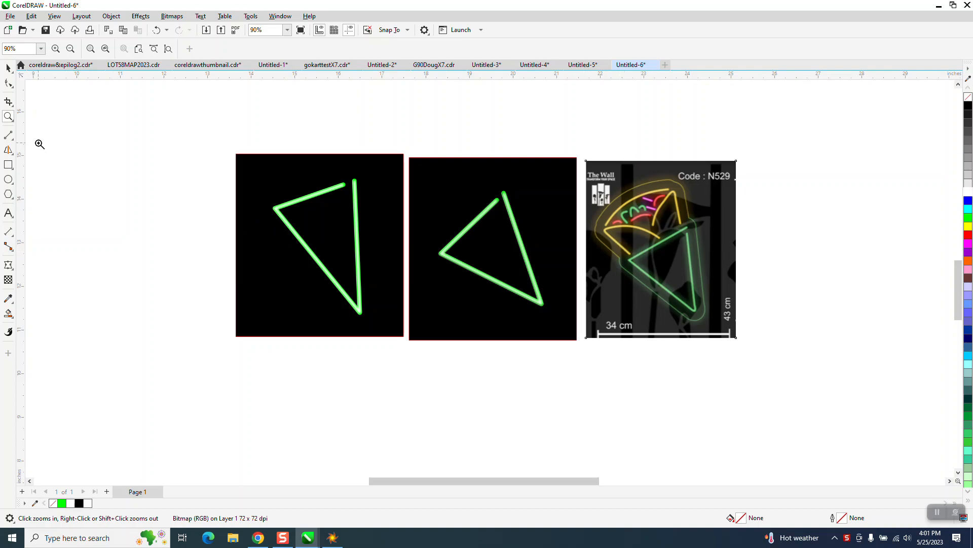
# Step: Draw an open triangle of connected 2-point lines, about 2.25 by 3.01 inches, on the empty area beside the first neon sample
pyautogui.click(10, 135)
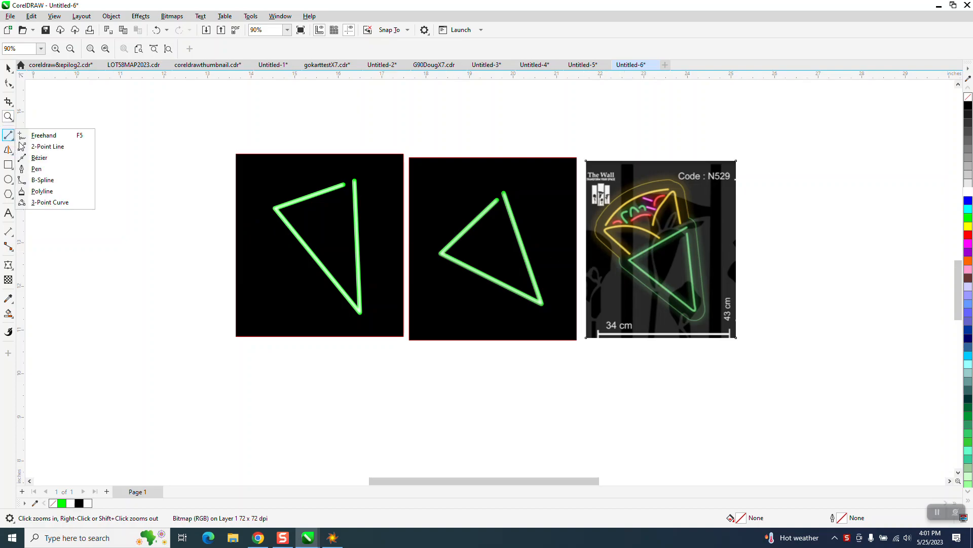
pyautogui.click(38, 145)
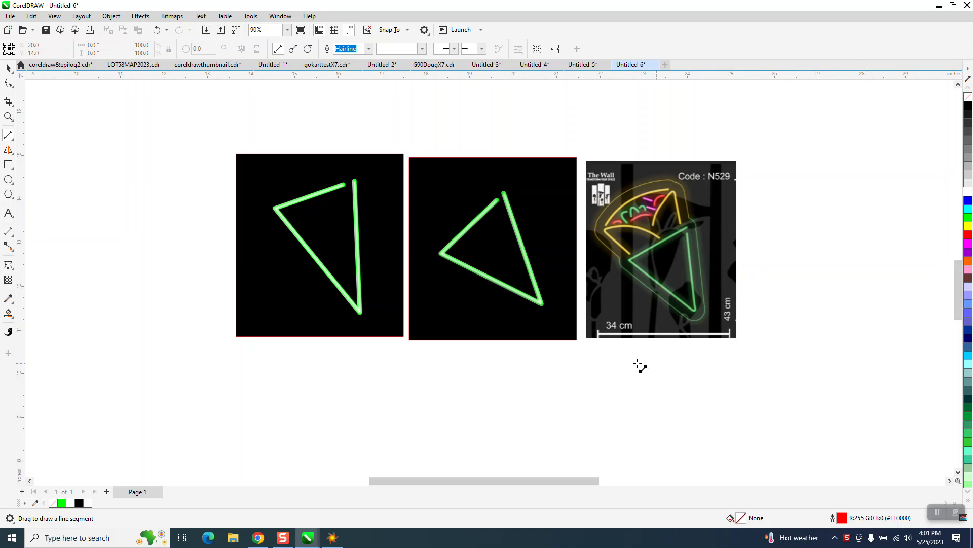
pyautogui.moveTo(202, 187)
pyautogui.mouseDown()
pyautogui.moveTo(183, 319)
pyautogui.moveTo(103, 217)
pyautogui.moveTo(193, 193)
pyautogui.moveTo(185, 190)
pyautogui.mouseUp()
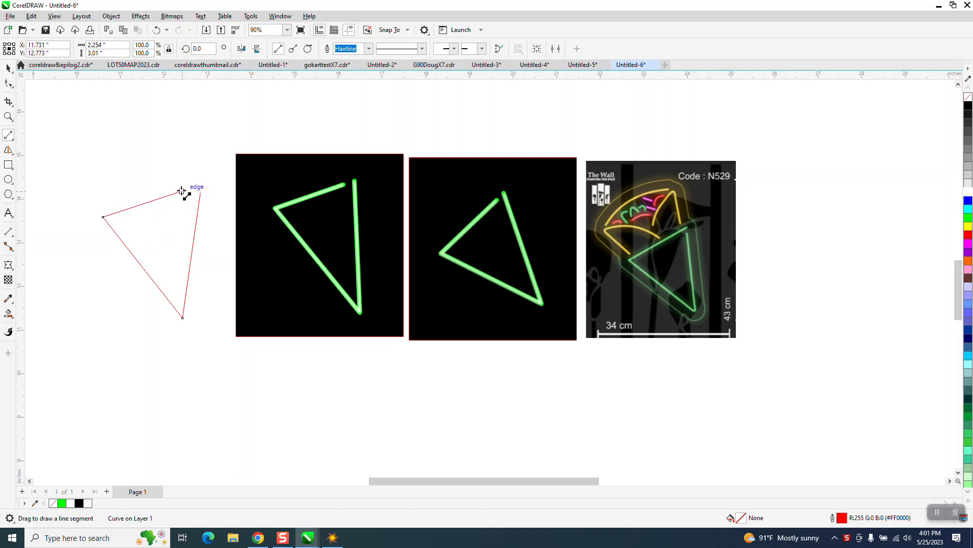
# Step: Apply a one-step outside contour with a 0.05-inch offset to the red open triangle
pyautogui.click(7, 68)
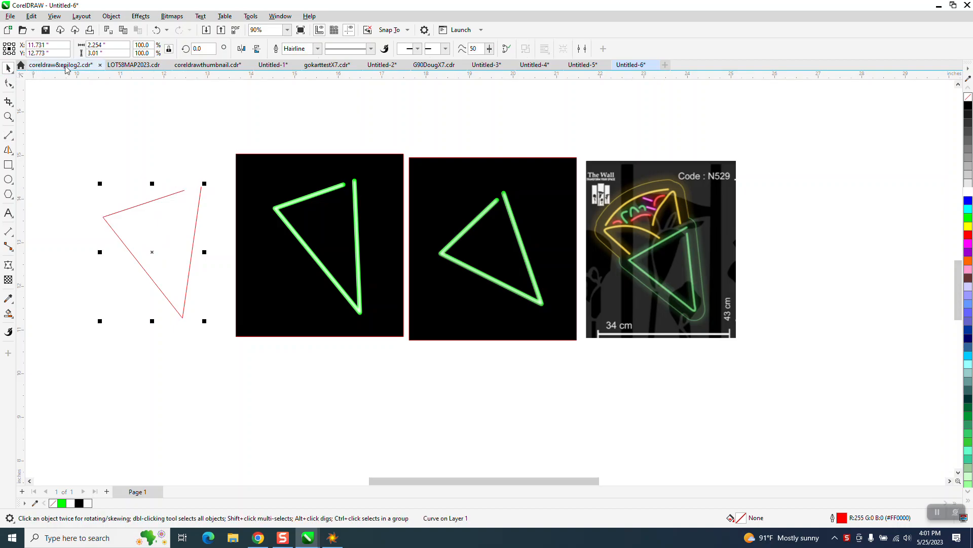
pyautogui.click(143, 18)
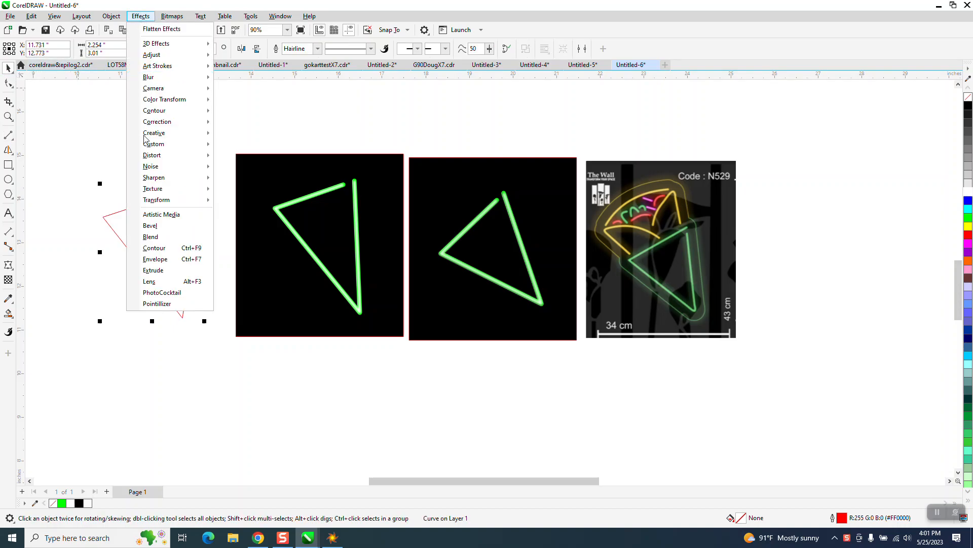
pyautogui.click(165, 247)
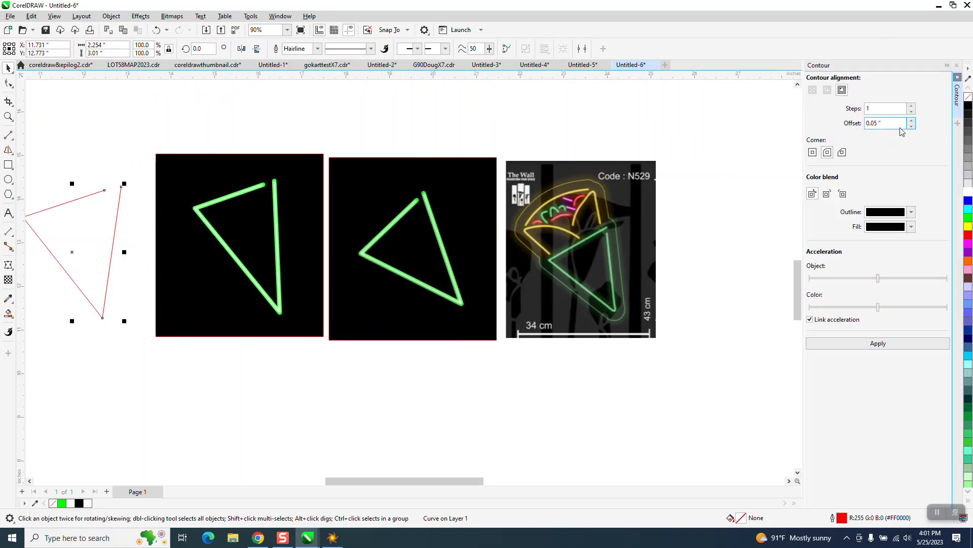
pyautogui.click(878, 343)
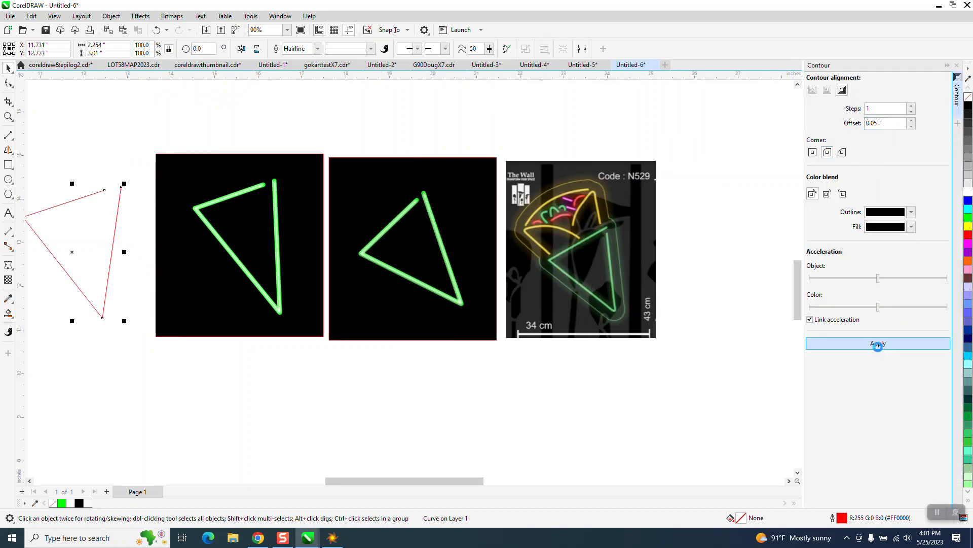
# Step: Break the contour apart from the red open triangle and clear the selection
pyautogui.scroll(-1, 451, 311)
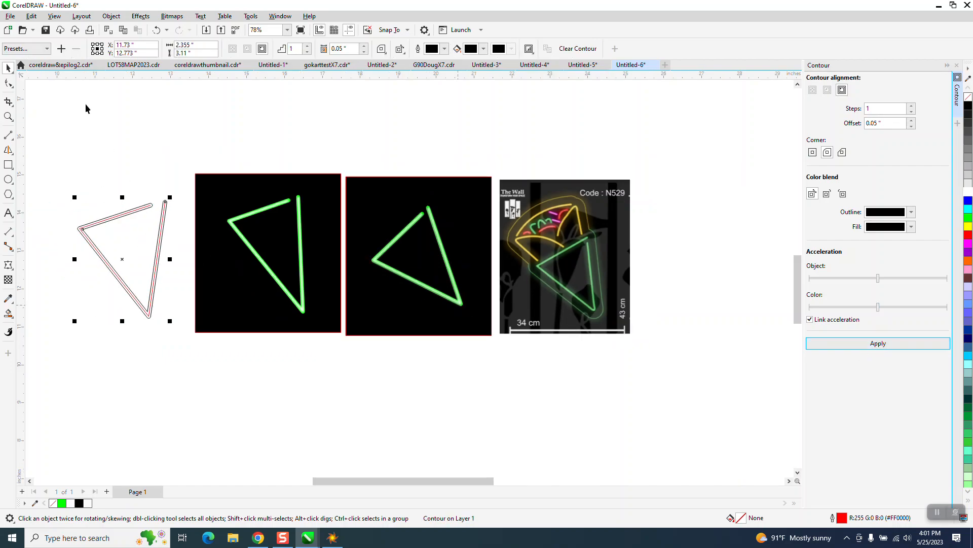
pyautogui.click(111, 16)
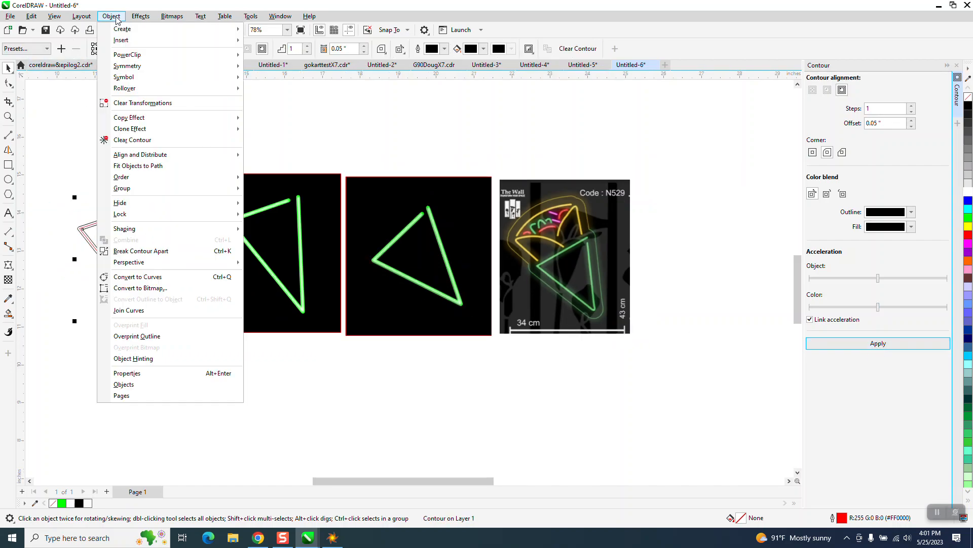
pyautogui.click(165, 251)
pyautogui.click(154, 187)
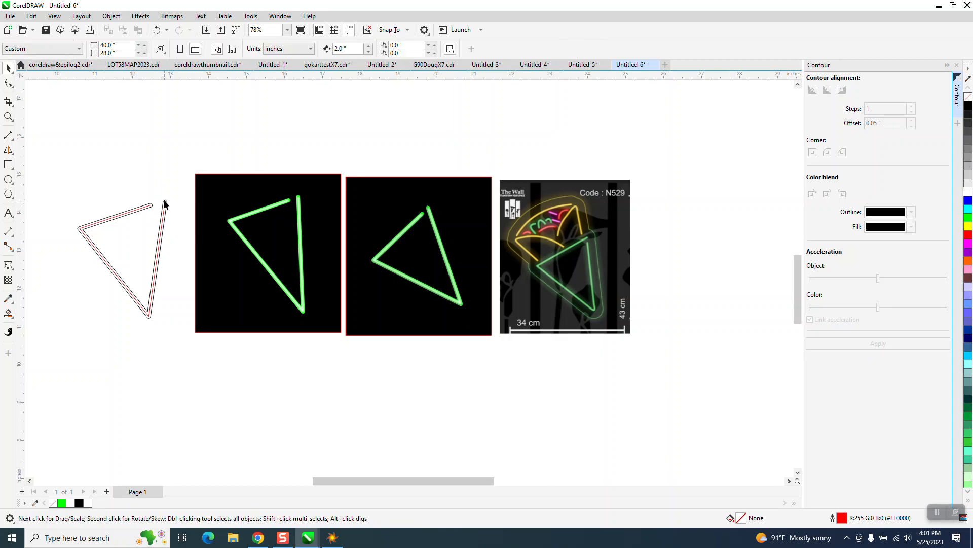
# Step: Move the red centre line 4 inches straight down, clear of the black contour outline
pyautogui.click(165, 208)
pyautogui.press('Down')
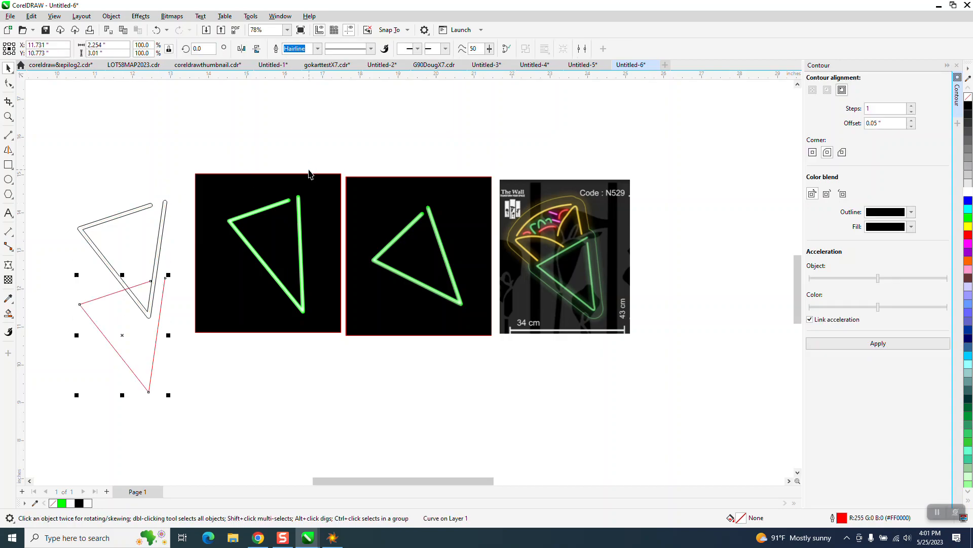
pyautogui.press('Down')
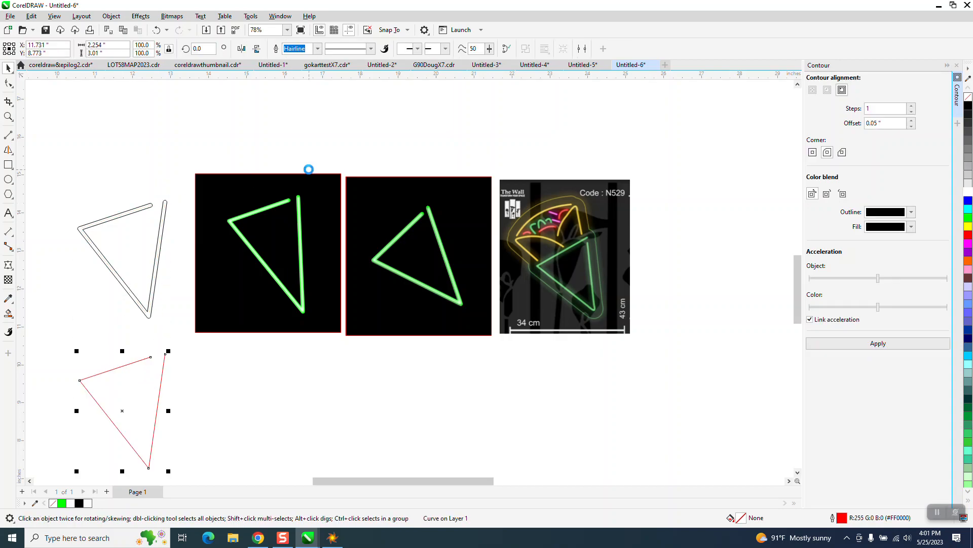
# Step: Fill the inside of the black contour outline with green and no outline using Smart Fill
pyautogui.click(160, 242)
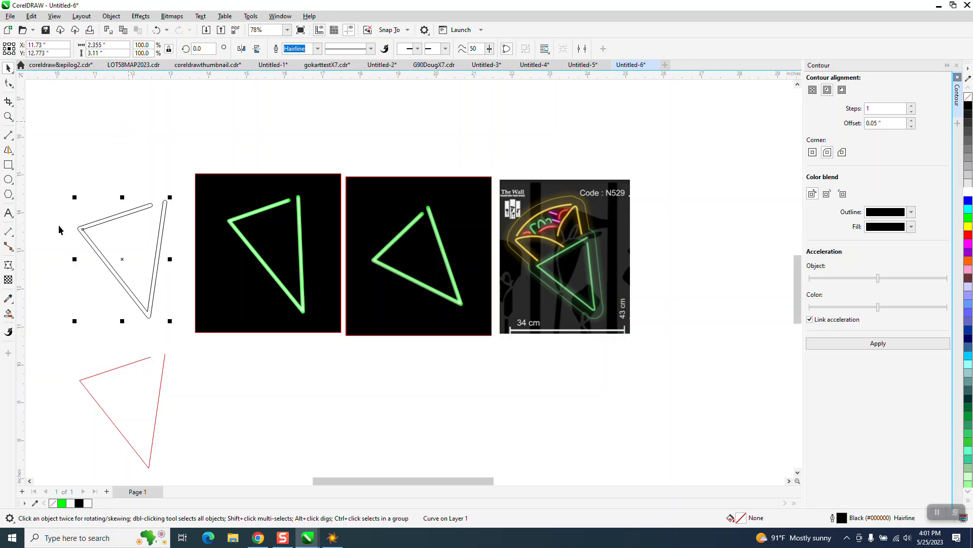
pyautogui.click(10, 315)
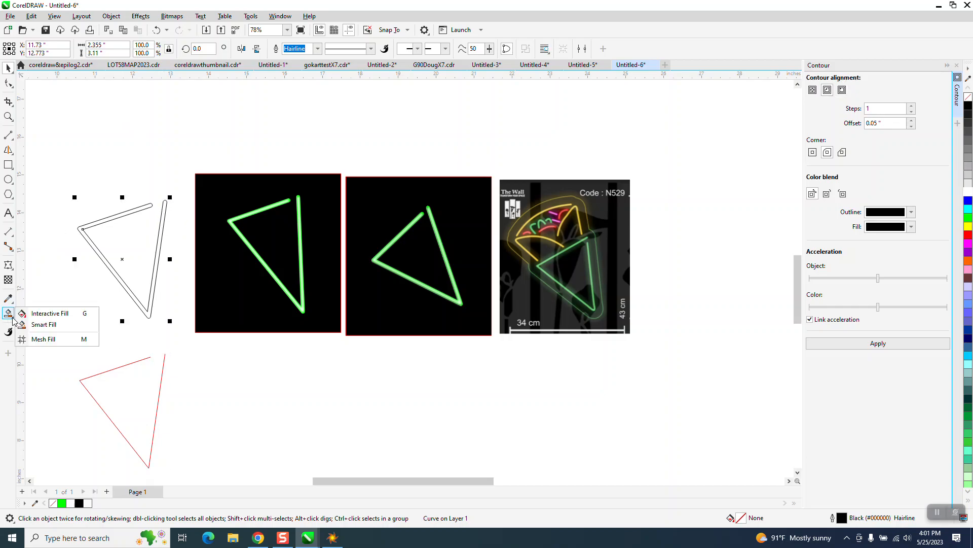
pyautogui.click(44, 325)
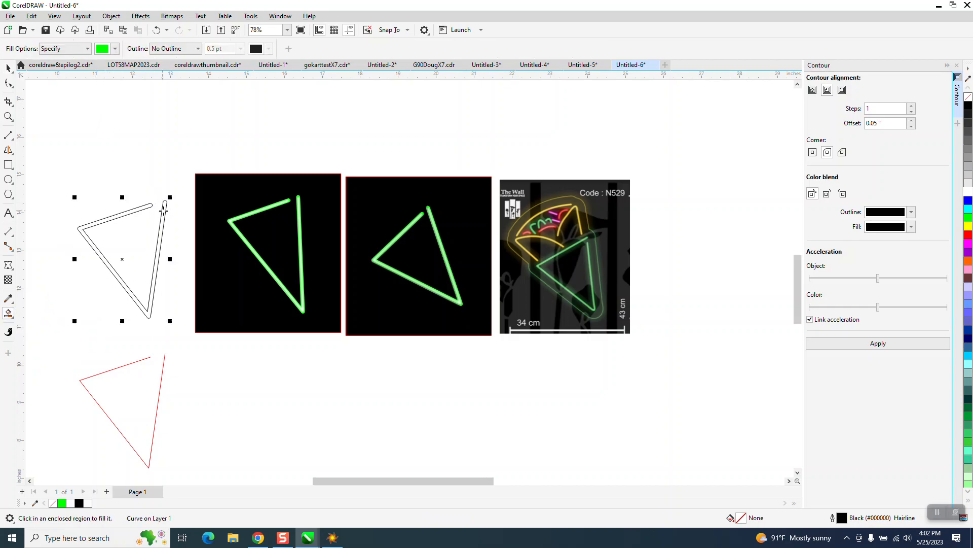
pyautogui.click(163, 210)
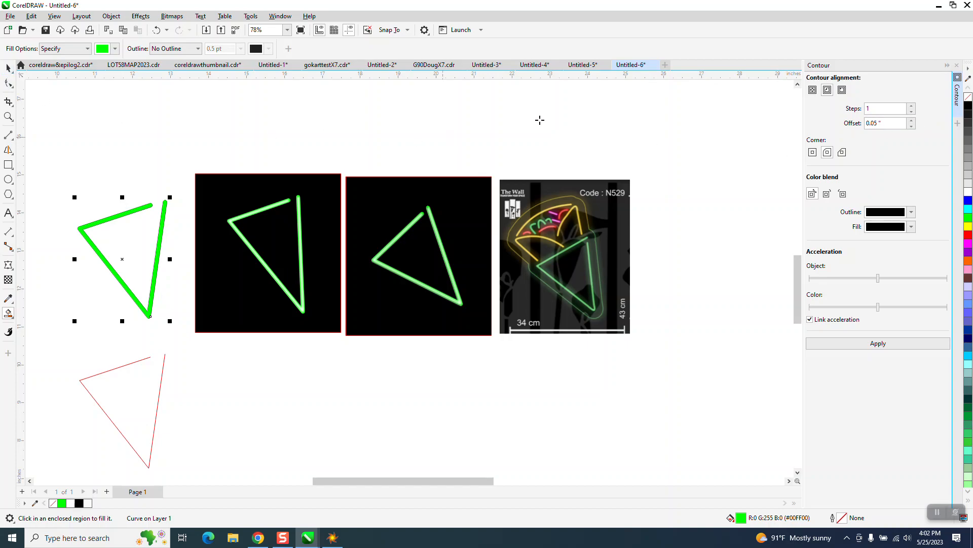
# Step: Move the green filled shape 4 inches down and 4 inches right, below the first neon sample
pyautogui.press('Down')
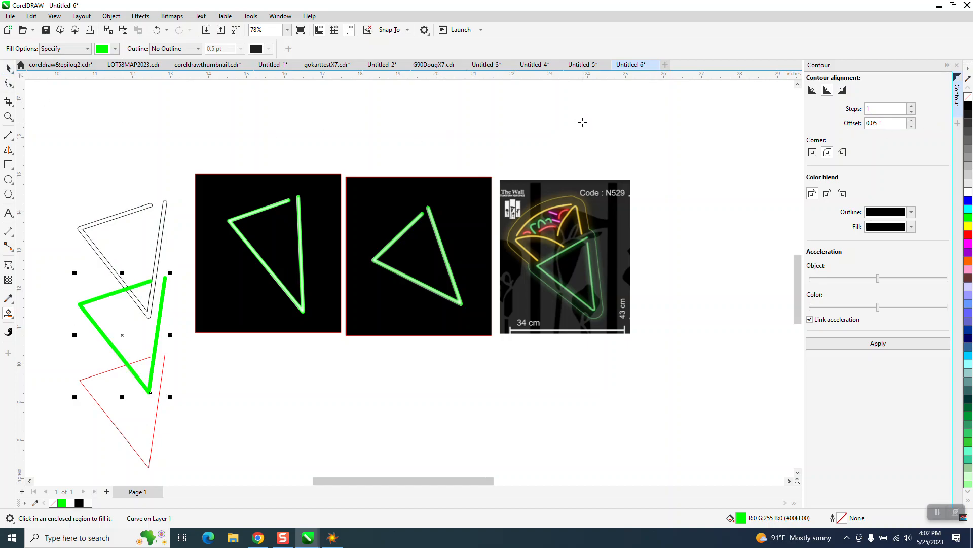
pyautogui.press('Right')
pyautogui.press('Right')
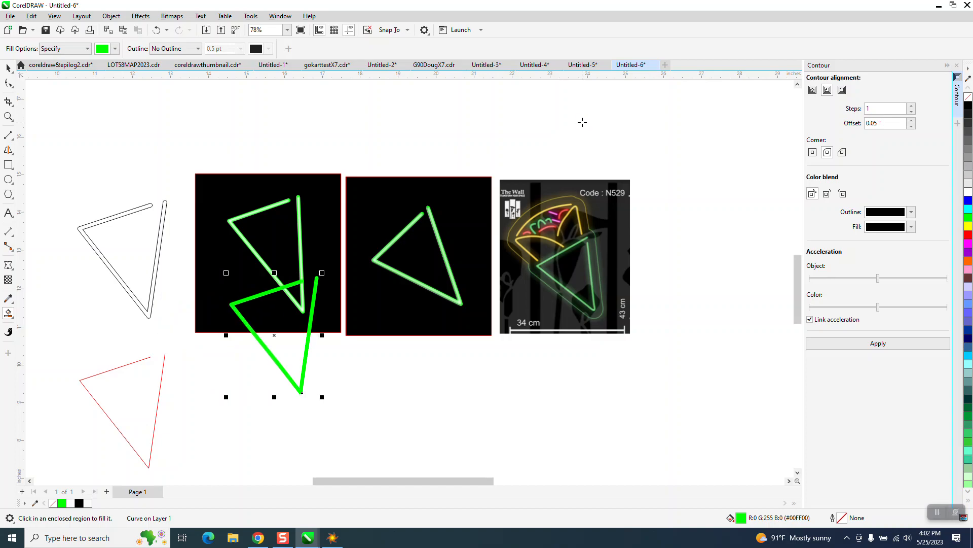
pyautogui.press('Down')
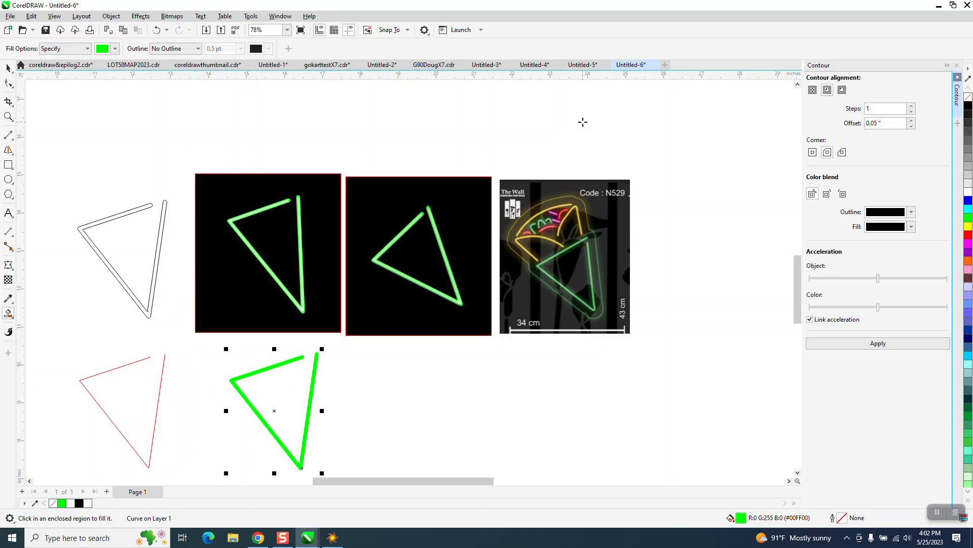
pyautogui.press('Right')
pyautogui.press('Right')
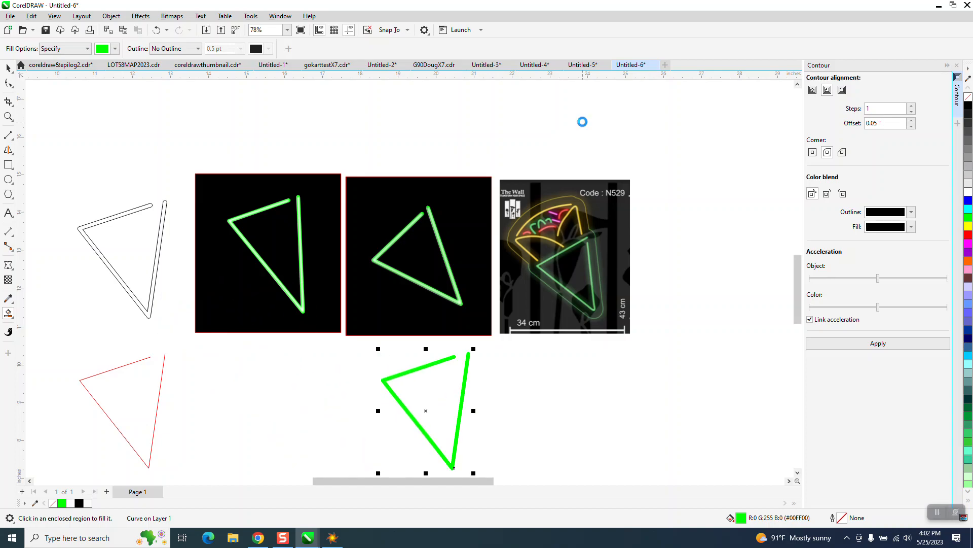
pyautogui.press('Left')
pyautogui.press('Left')
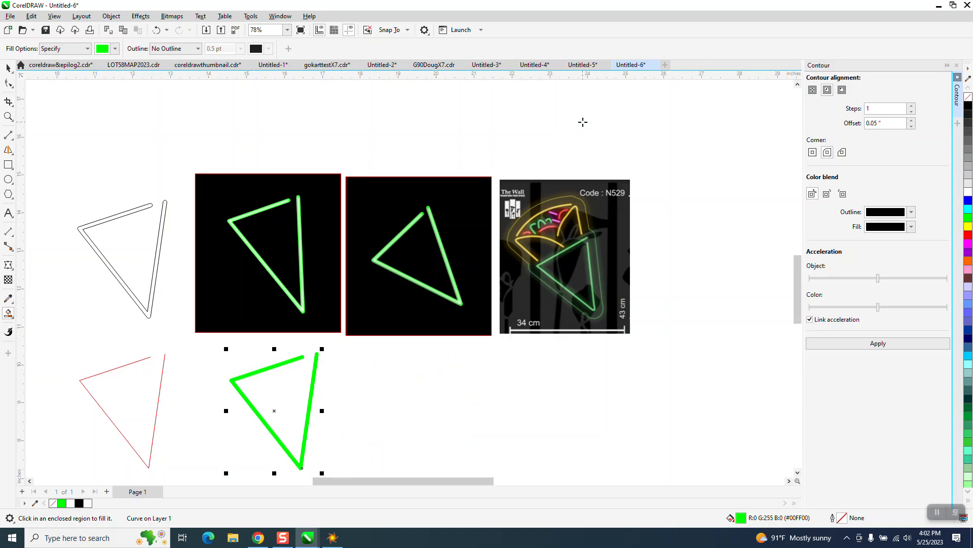
# Step: Duplicate the green shape and place the copy 4 inches to the right of it
pyautogui.press('KP_Add')
pyautogui.press('Right')
pyautogui.press('Right')
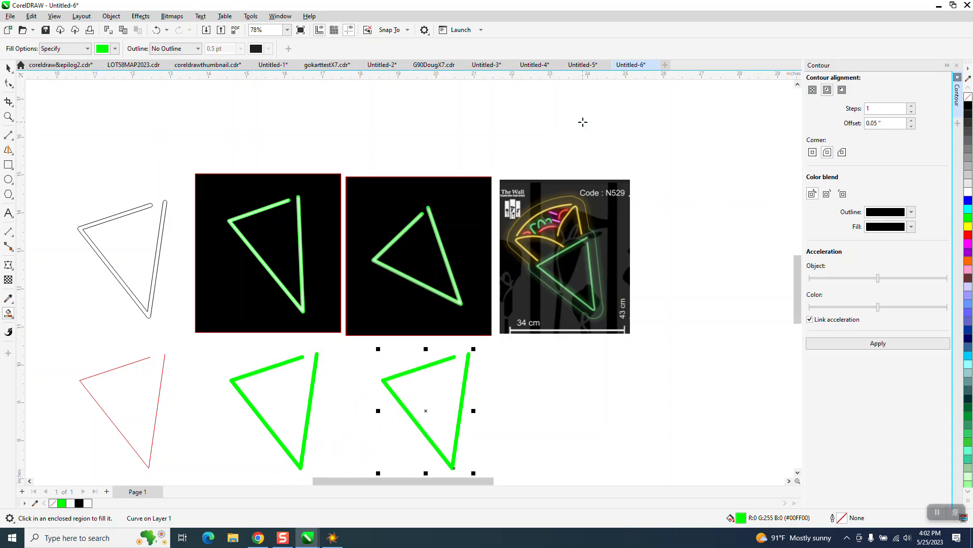
# Step: Move the red centre line 4 inches right so it sits inside the first green shape
pyautogui.click(8, 69)
pyautogui.click(163, 371)
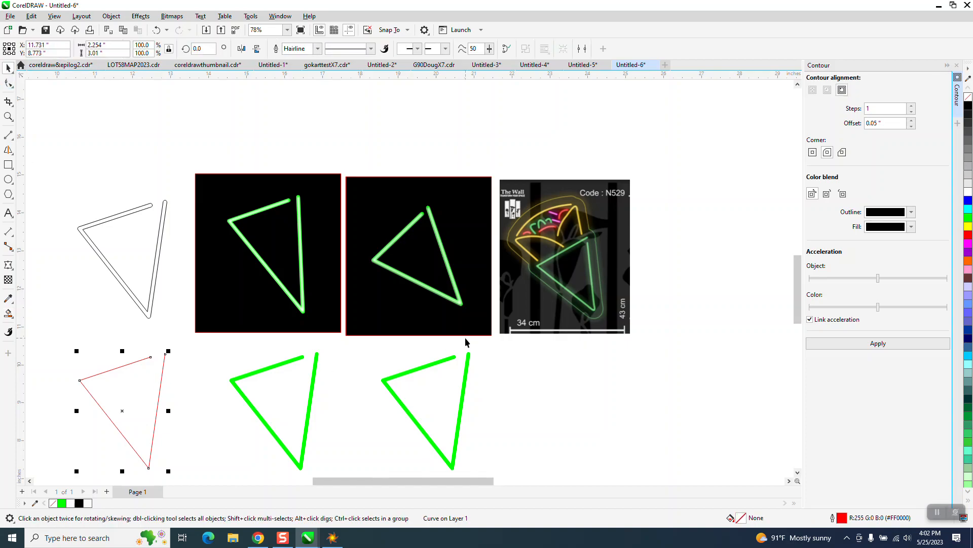
pyautogui.press('Right')
pyautogui.press('Right')
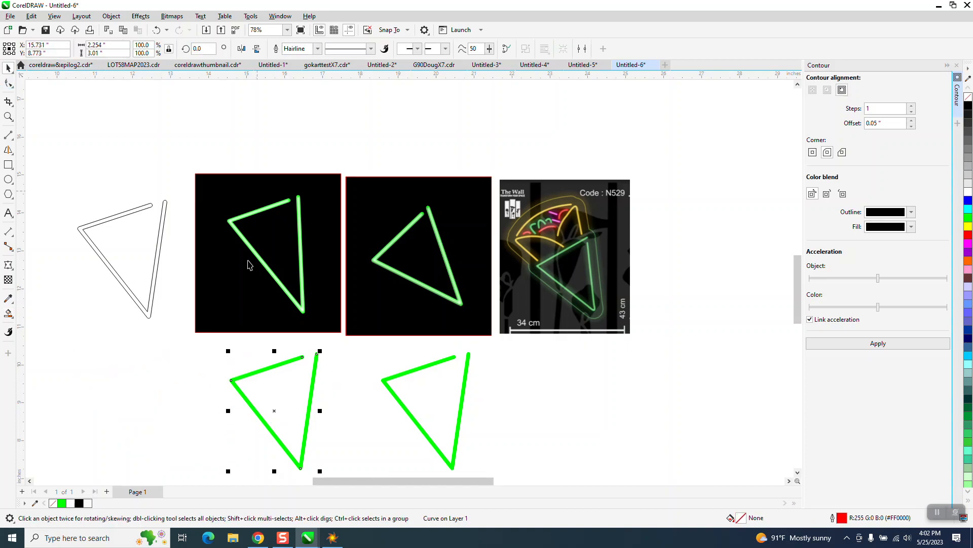
# Step: Bring the red centre line to the front of the page, above the green shape
pyautogui.click(8, 117)
pyautogui.moveTo(191, 329); pyautogui.dragTo(401, 454)
pyautogui.click(7, 68)
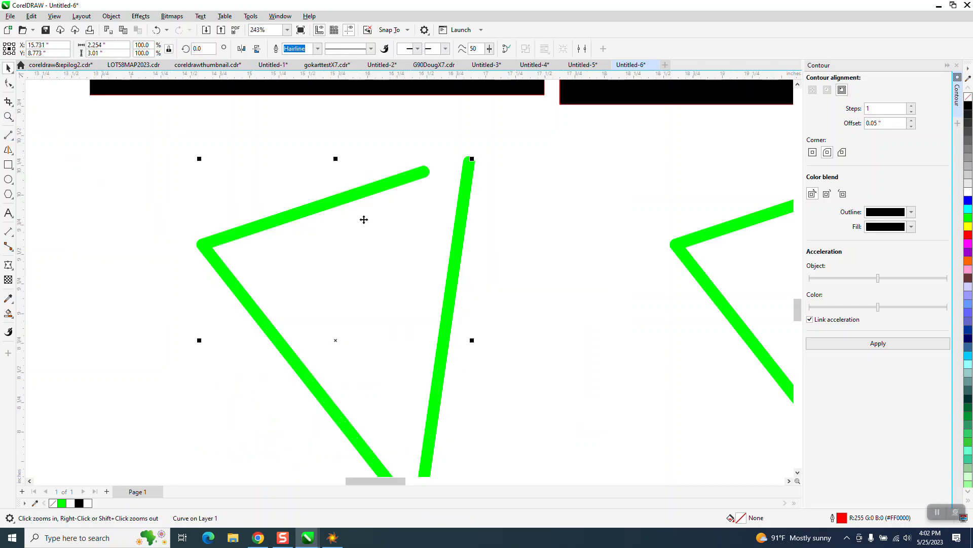
pyautogui.click(112, 18)
pyautogui.moveTo(133, 178)
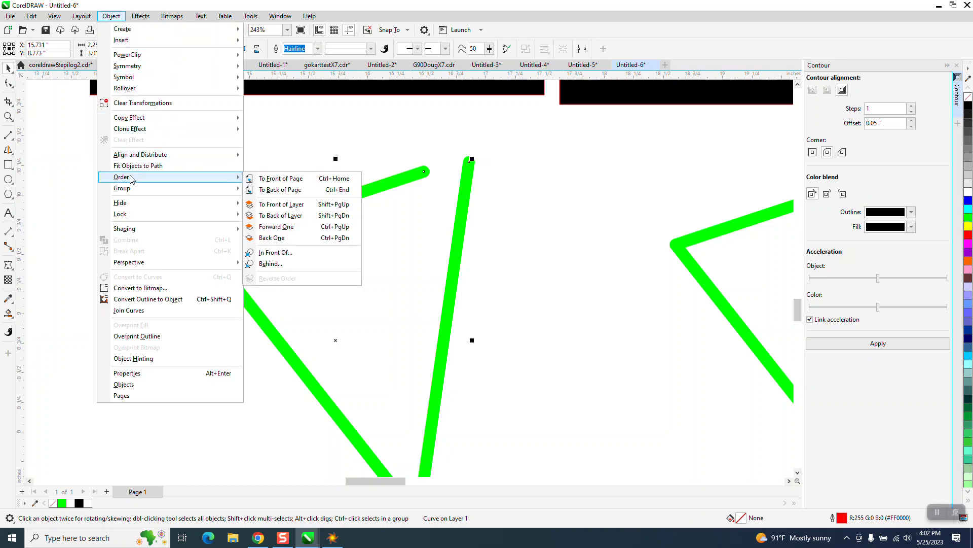
pyautogui.click(274, 183)
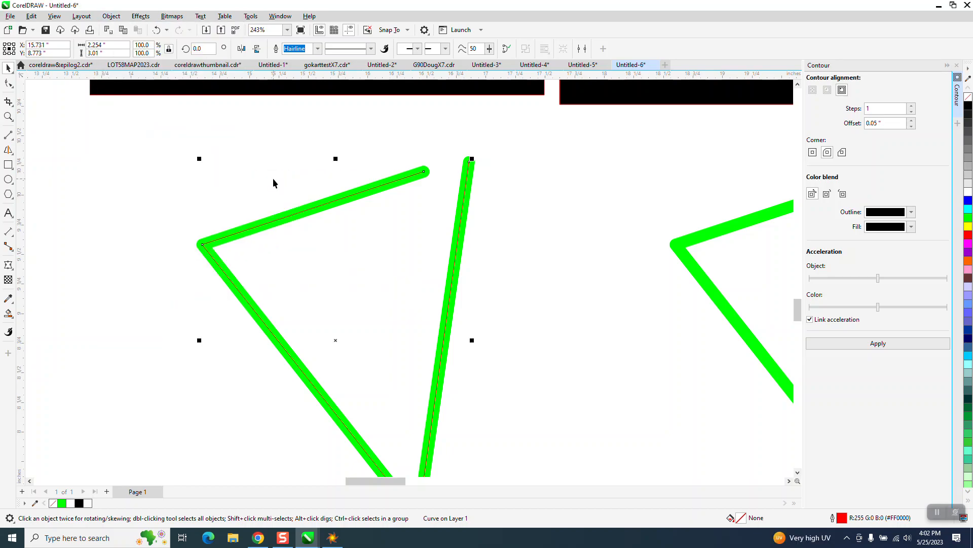
# Step: Try an outline width of 4.0 pt on the red centre line and settle on 3.0 pt
pyautogui.click(319, 51)
pyautogui.click(292, 124)
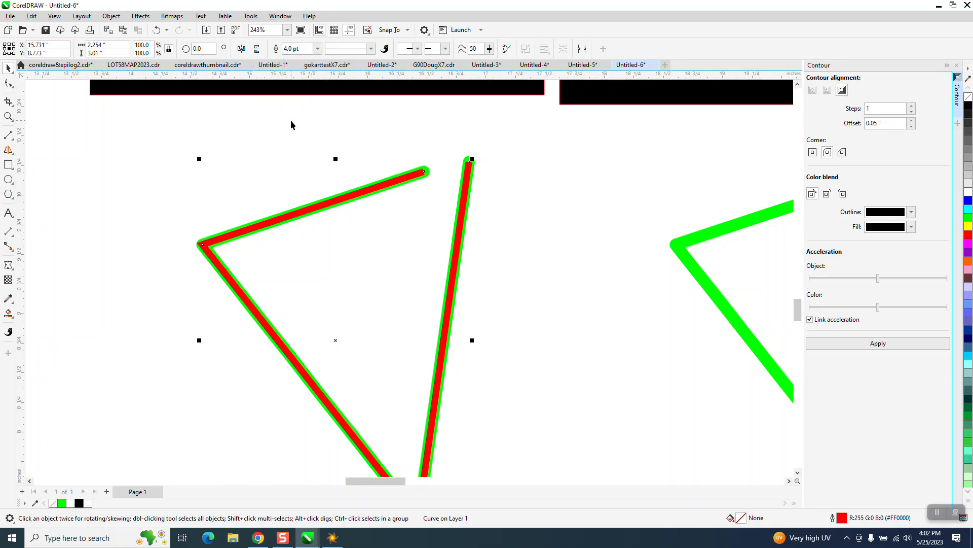
pyautogui.click(316, 51)
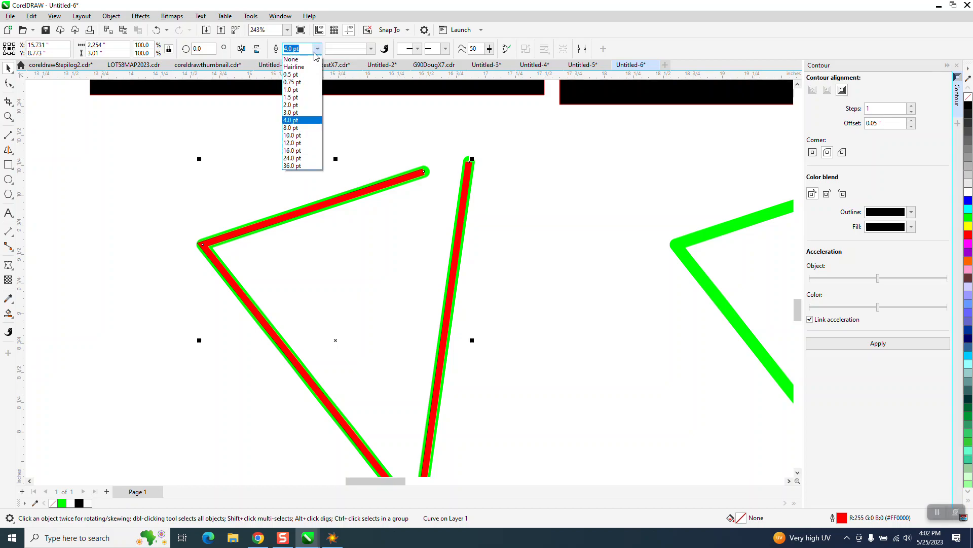
pyautogui.click(294, 115)
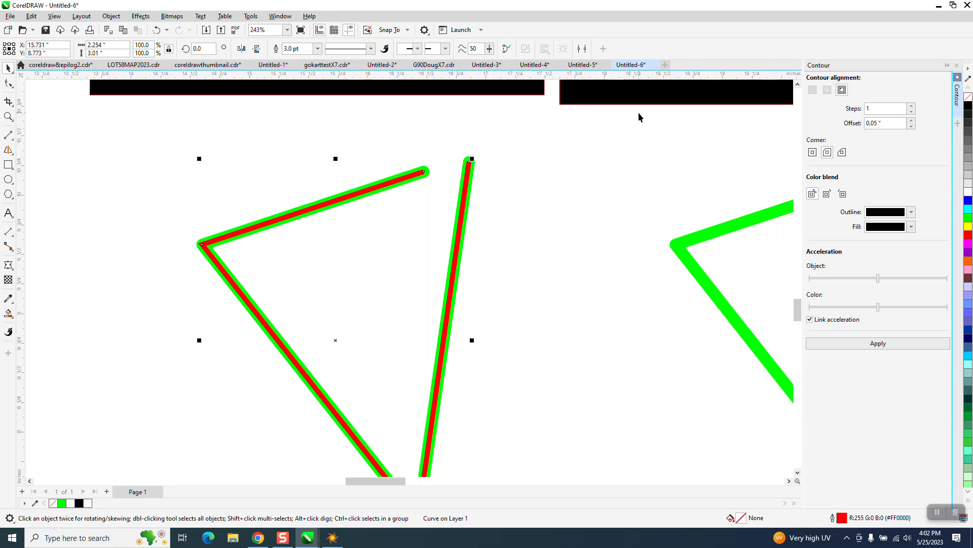
# Step: Give the red centre line round line caps and recolour its outline white
pyautogui.press('F12')
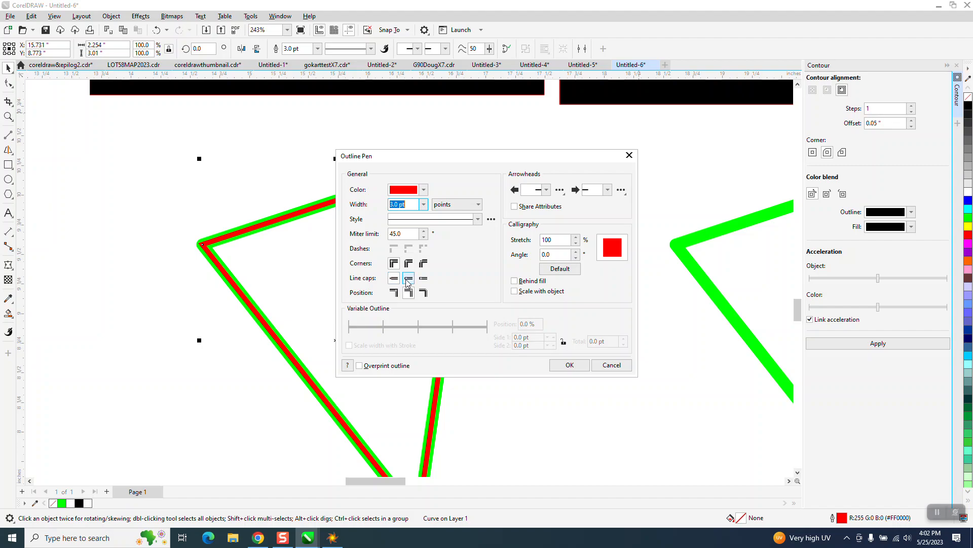
pyautogui.click(576, 363)
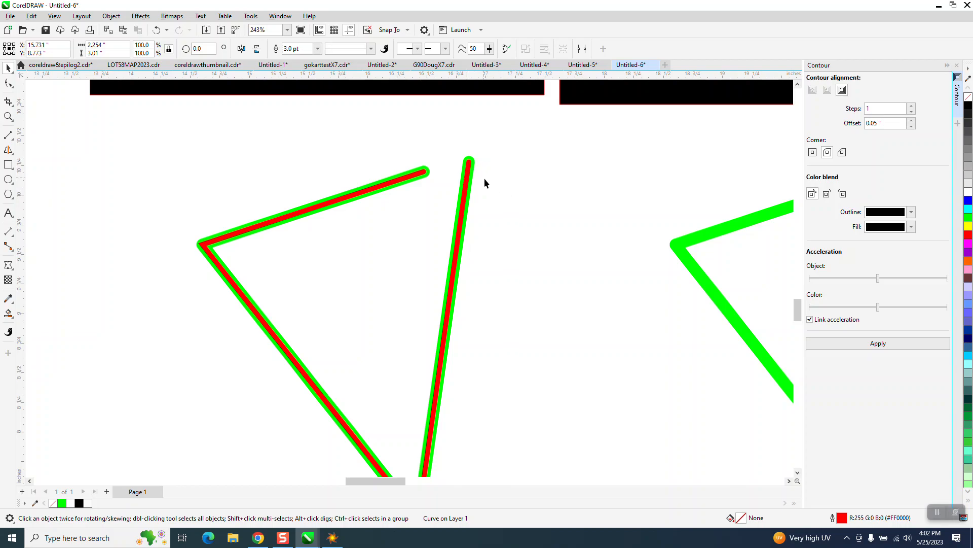
pyautogui.click(467, 163)
pyautogui.click(969, 192)
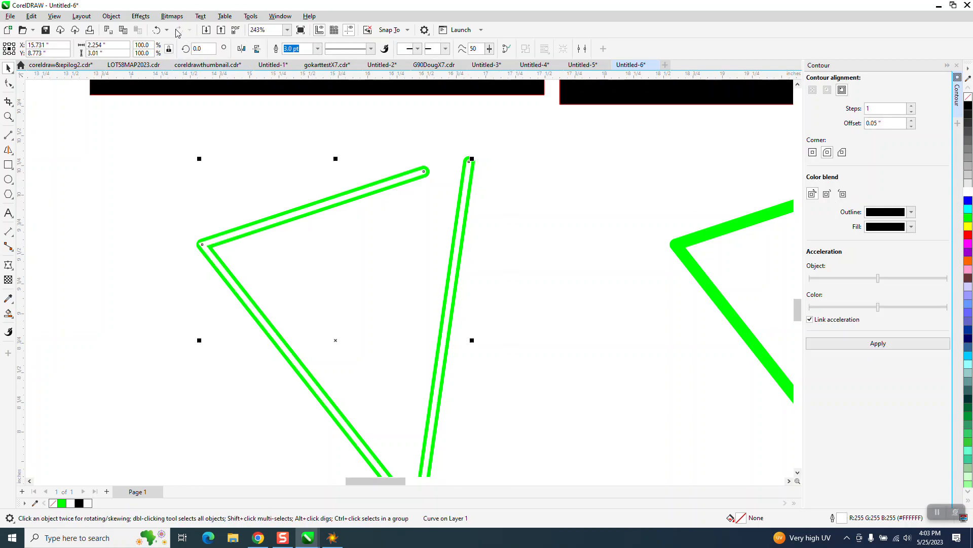
# Step: Apply a Gaussian Blur with a radius of 8.5 pixels to the white centre line
pyautogui.click(140, 16)
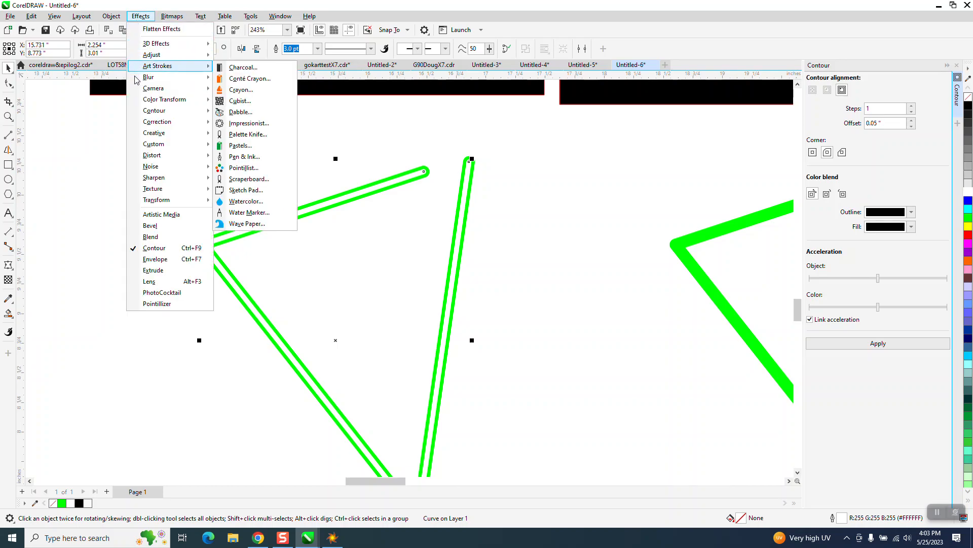
pyautogui.moveTo(144, 80)
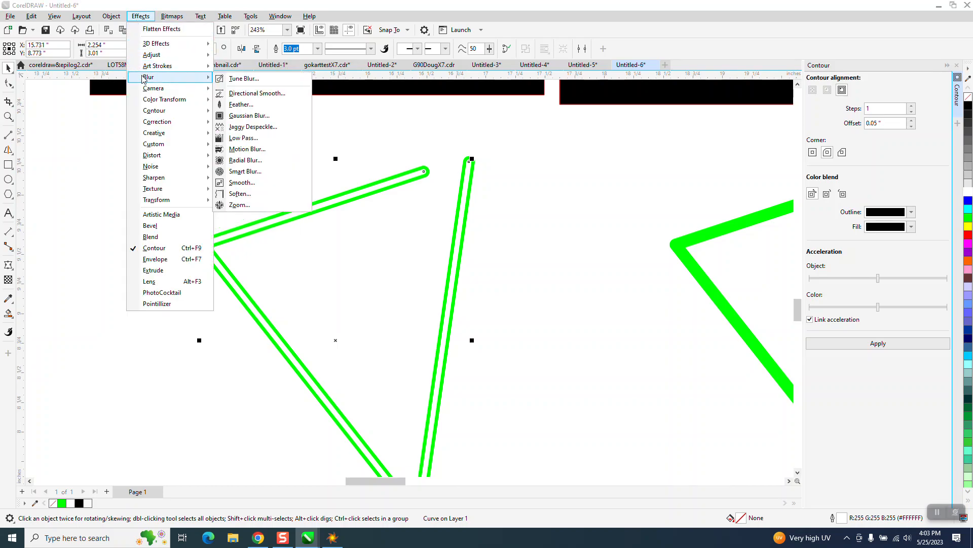
pyautogui.click(235, 115)
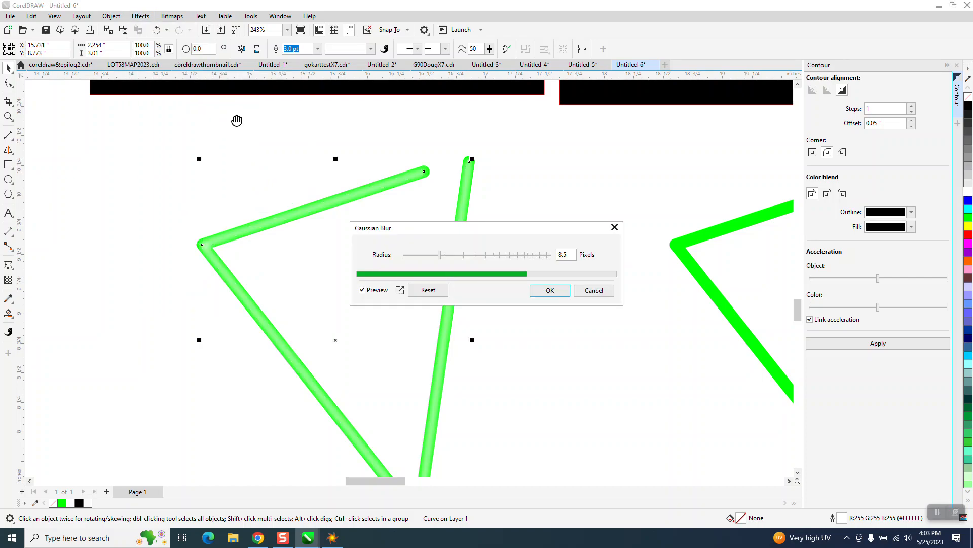
pyautogui.scroll(-5, 257, 154)
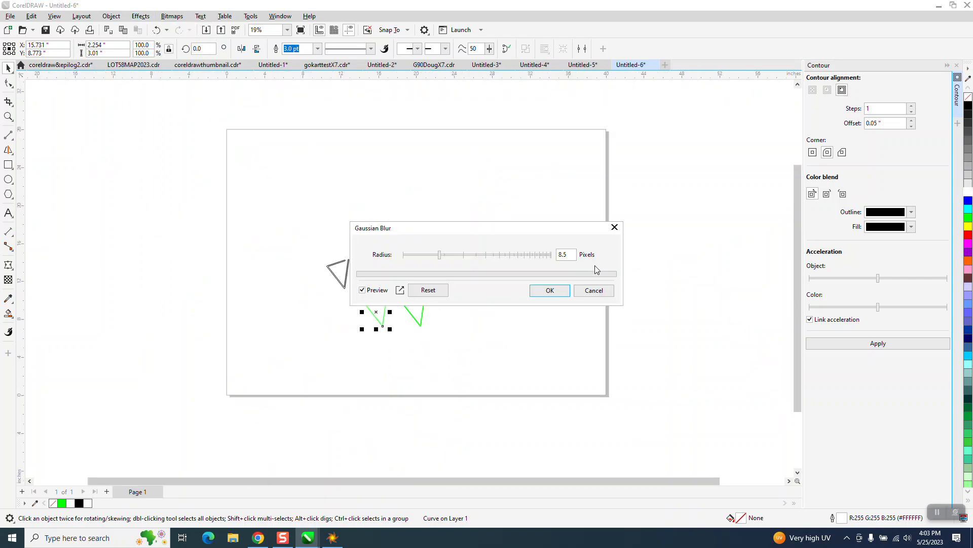
pyautogui.click(550, 290)
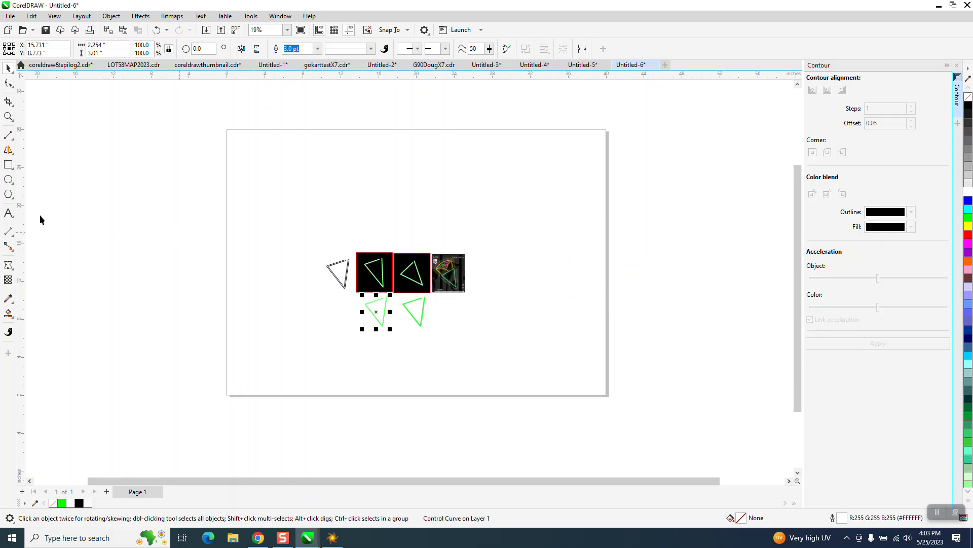
# Step: Draw a black-filled rectangle about 3.43 by 3.38 inches around the blurred triangle and send it behind the triangle
pyautogui.click(8, 116)
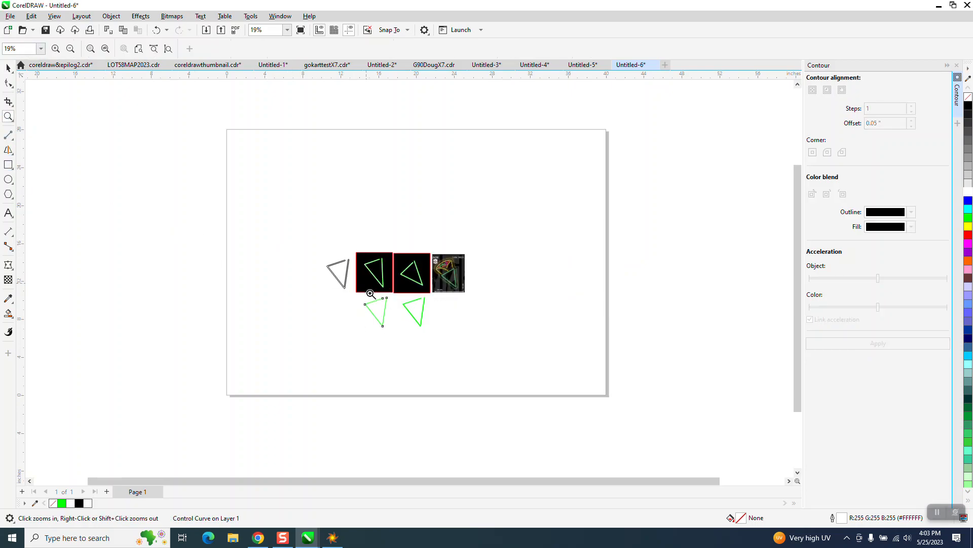
pyautogui.moveTo(368, 288); pyautogui.dragTo(439, 338)
pyautogui.click(8, 164)
pyautogui.moveTo(98, 164); pyautogui.dragTo(345, 407)
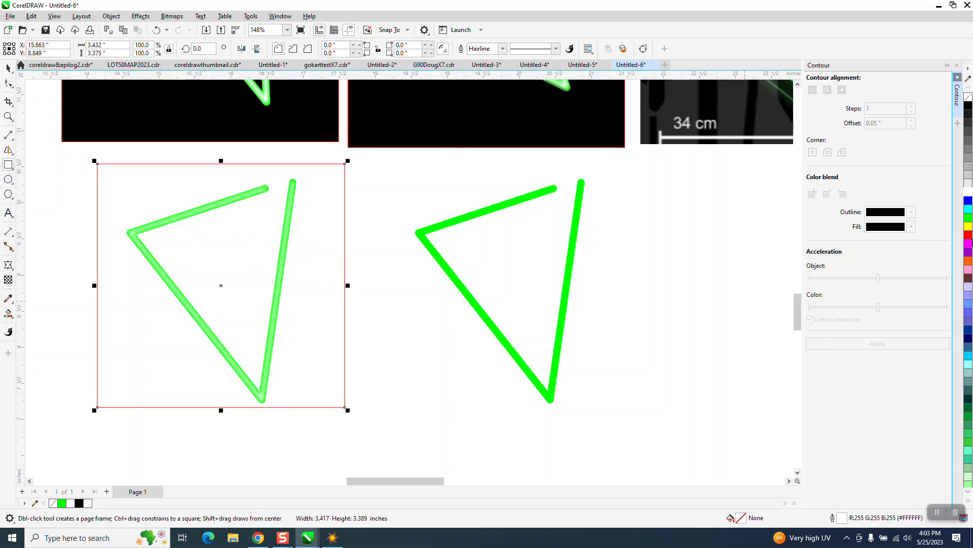
pyautogui.click(968, 108)
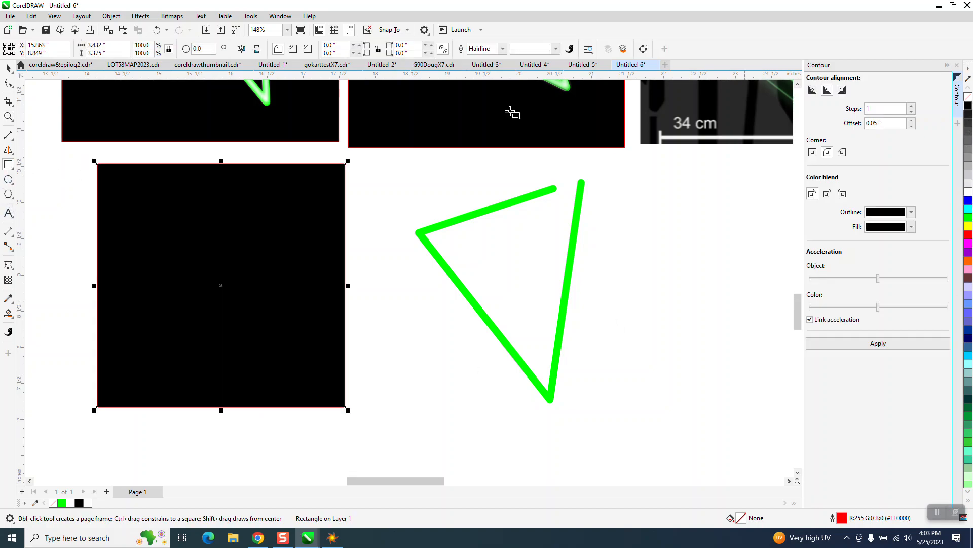
pyautogui.click(111, 16)
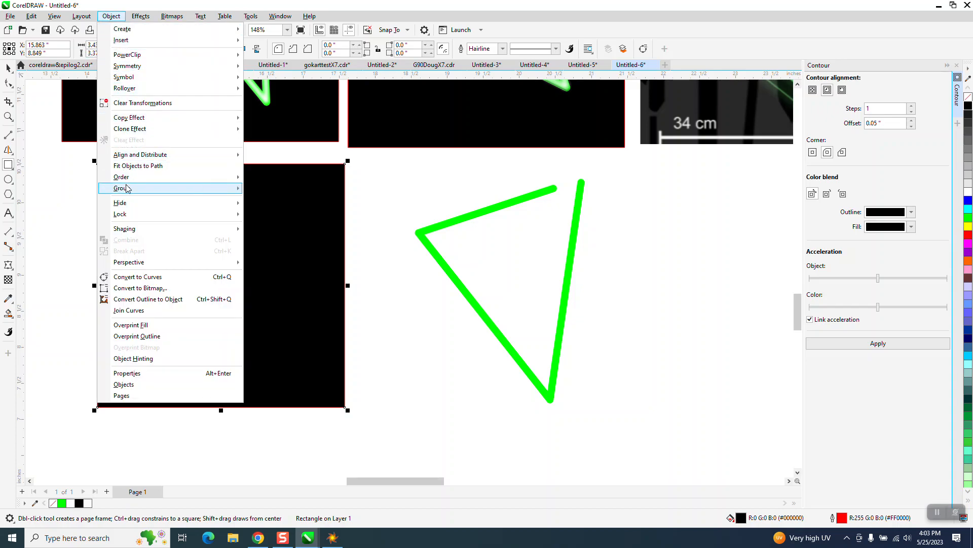
pyautogui.click(250, 190)
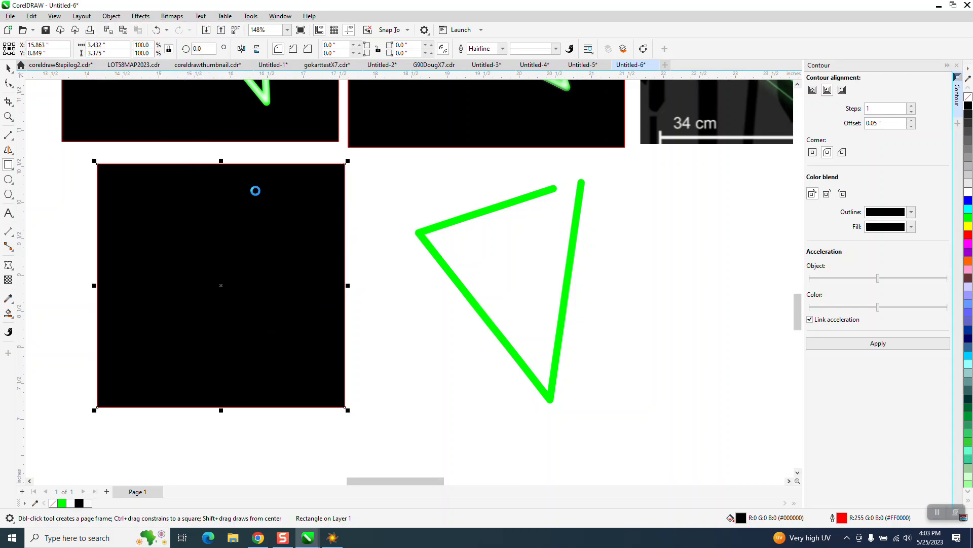
# Step: Reduce the Gaussian Blur radius on the white centre line to 4.1 pixels
pyautogui.click(8, 116)
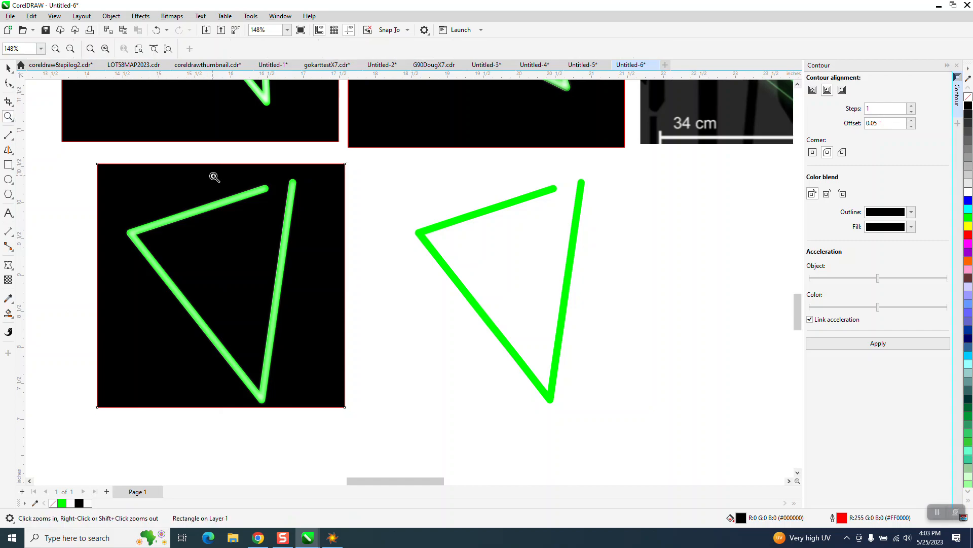
pyautogui.moveTo(213, 174); pyautogui.dragTo(317, 233)
pyautogui.click(8, 67)
pyautogui.click(231, 133)
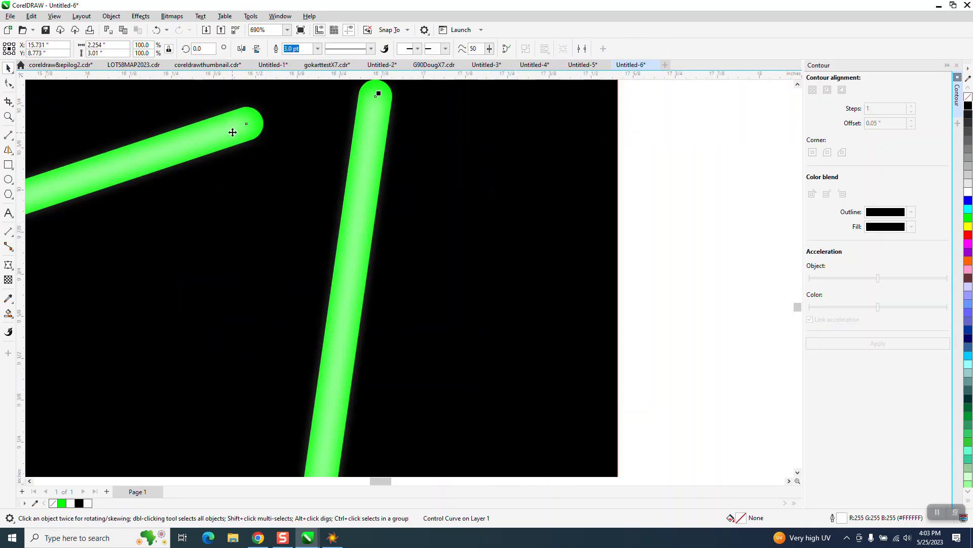
pyautogui.click(142, 17)
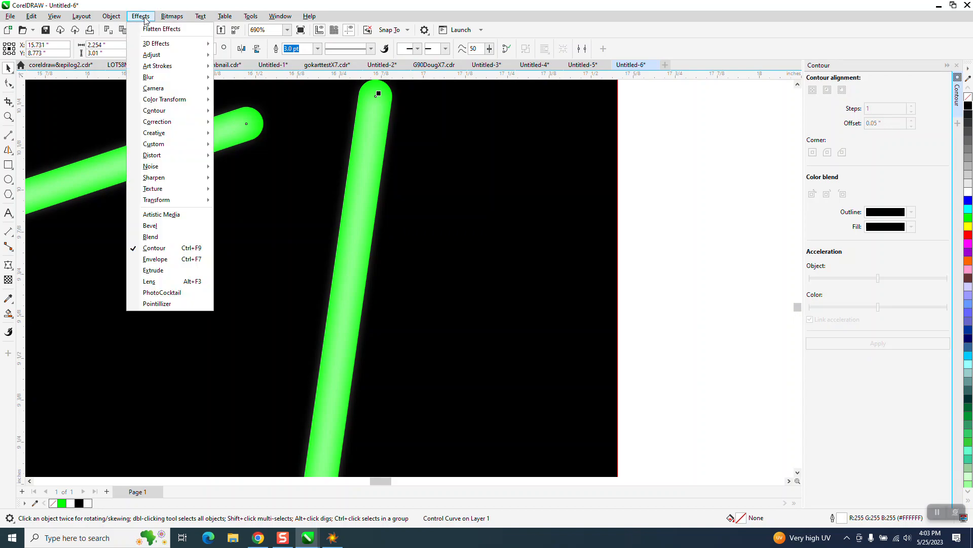
pyautogui.moveTo(156, 79)
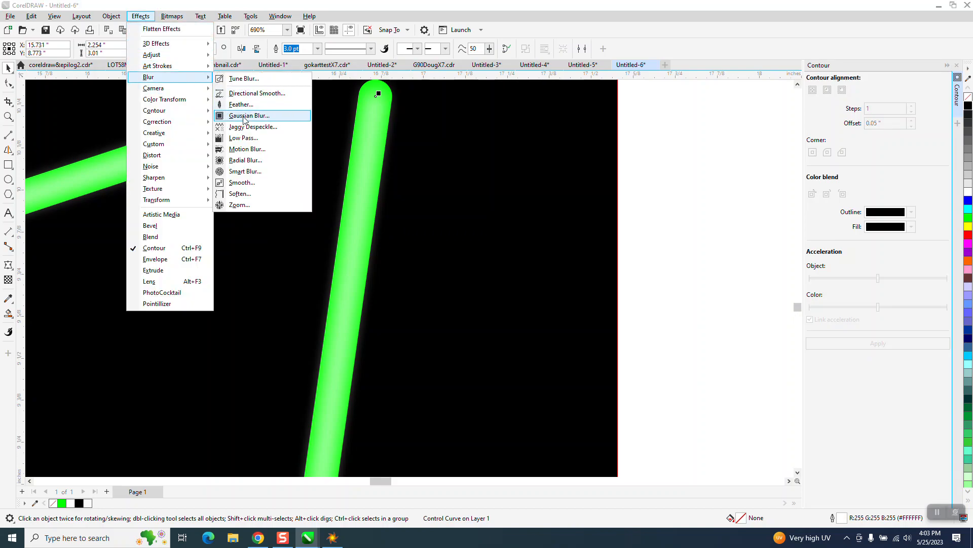
pyautogui.click(249, 116)
pyautogui.moveTo(440, 258); pyautogui.dragTo(425, 257)
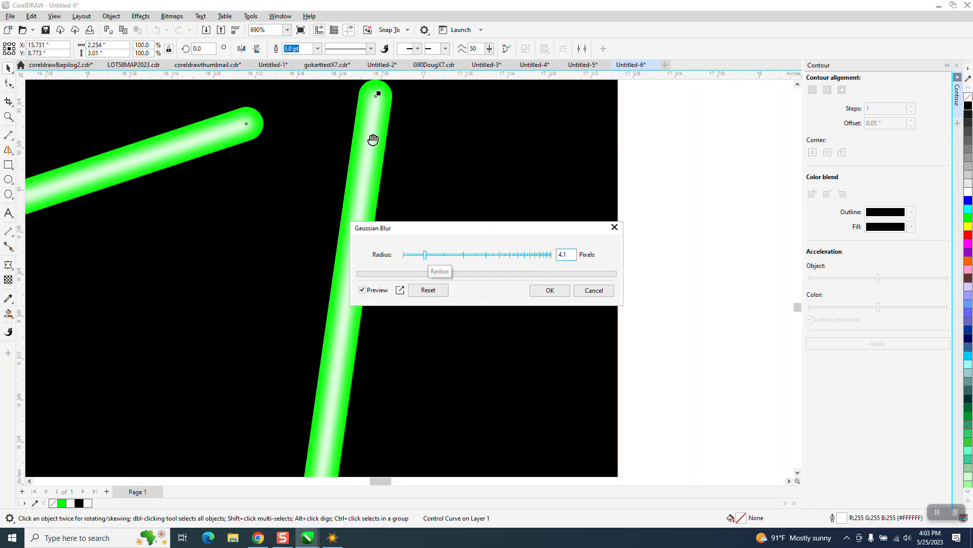
pyautogui.click(562, 291)
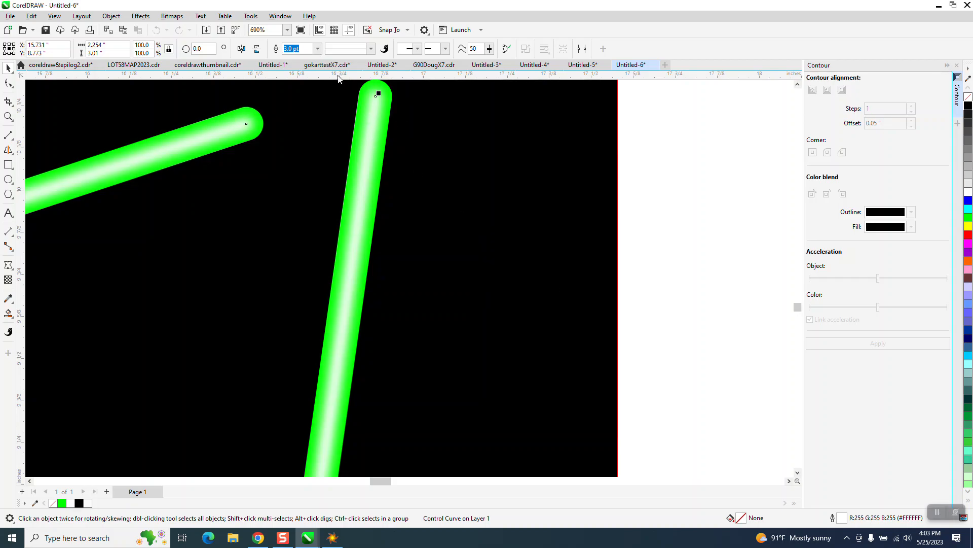
# Step: Set the outline width of the blurred white centre line to 4.0 pt
pyautogui.click(317, 48)
pyautogui.click(292, 119)
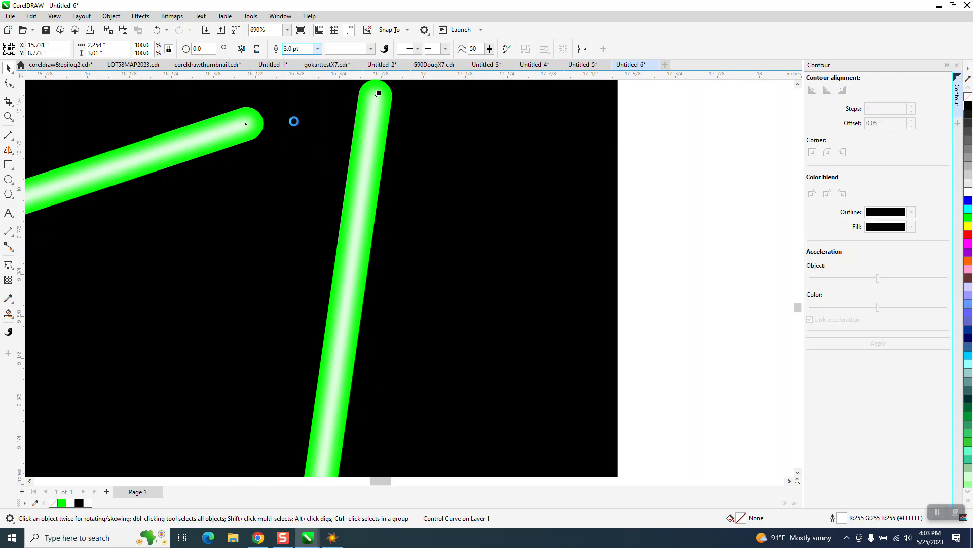
pyautogui.scroll(-5, 408, 240)
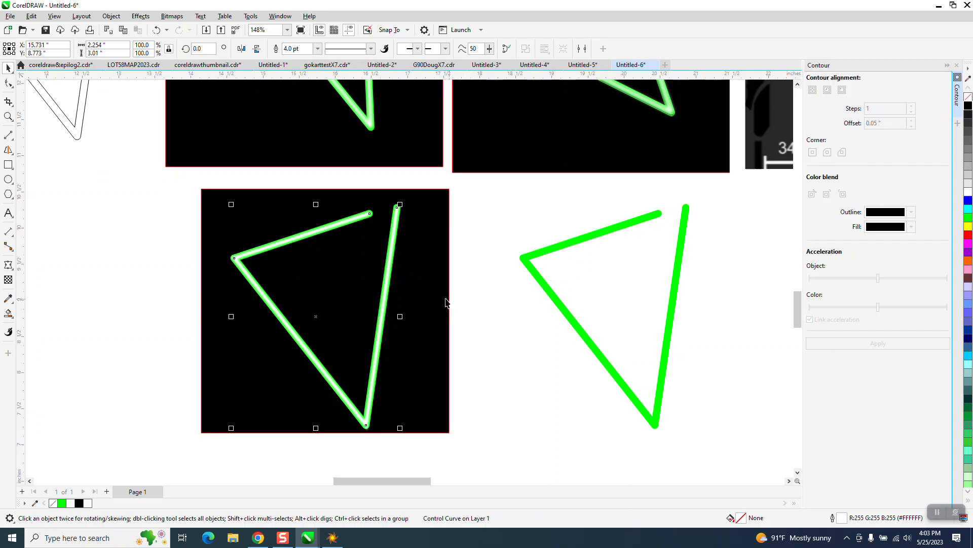
# Step: Apply a soft edge bevel with a 0.02 inch distance to the plain green copy of the triangle
pyautogui.click(570, 316)
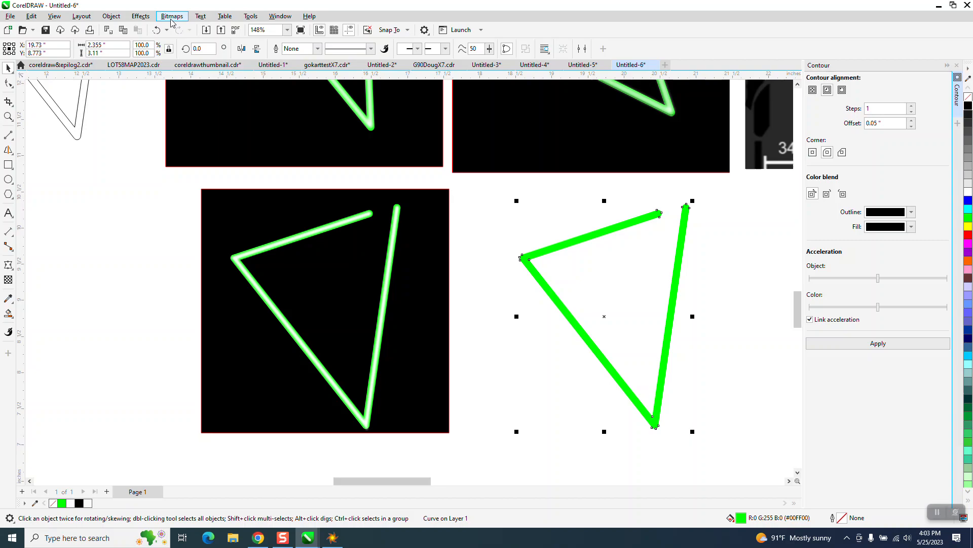
pyautogui.click(141, 18)
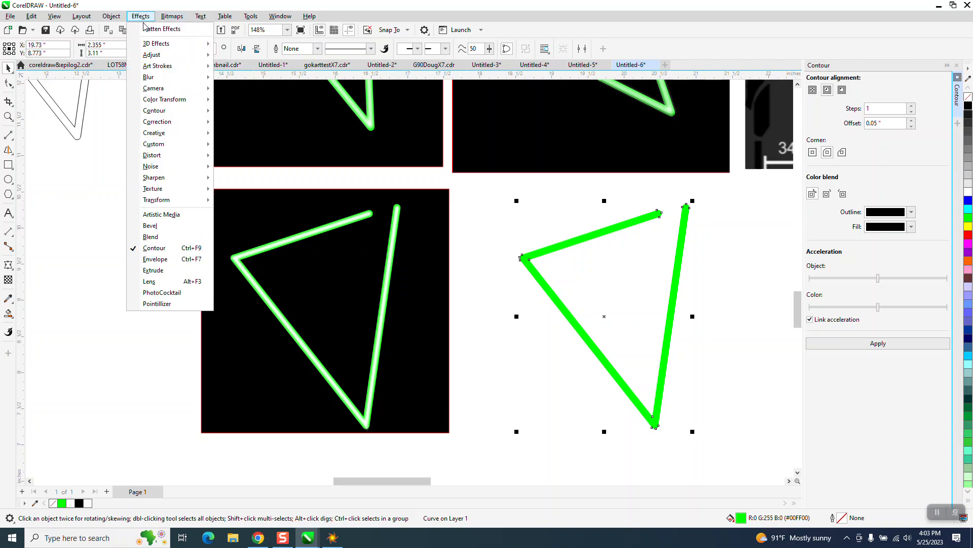
pyautogui.click(154, 226)
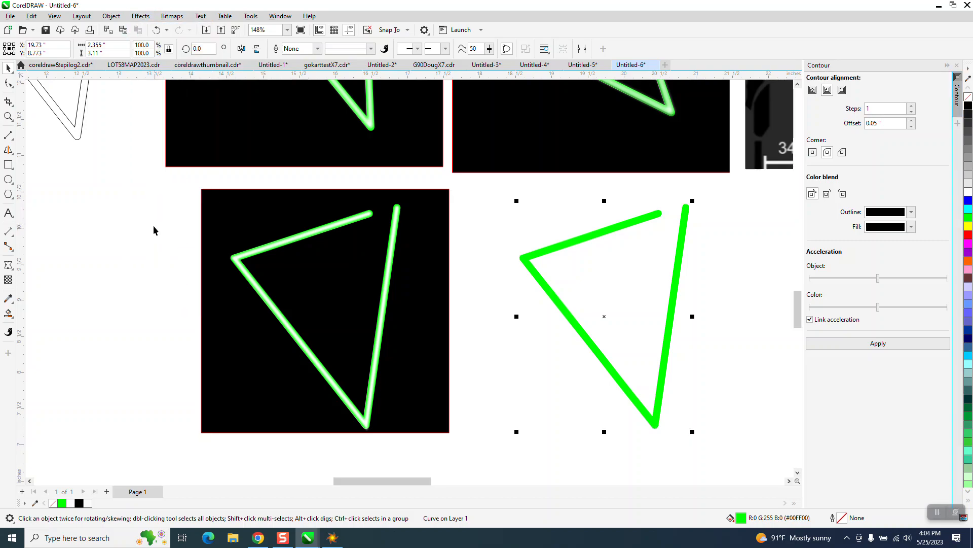
pyautogui.hscroll(3, 168, 231)
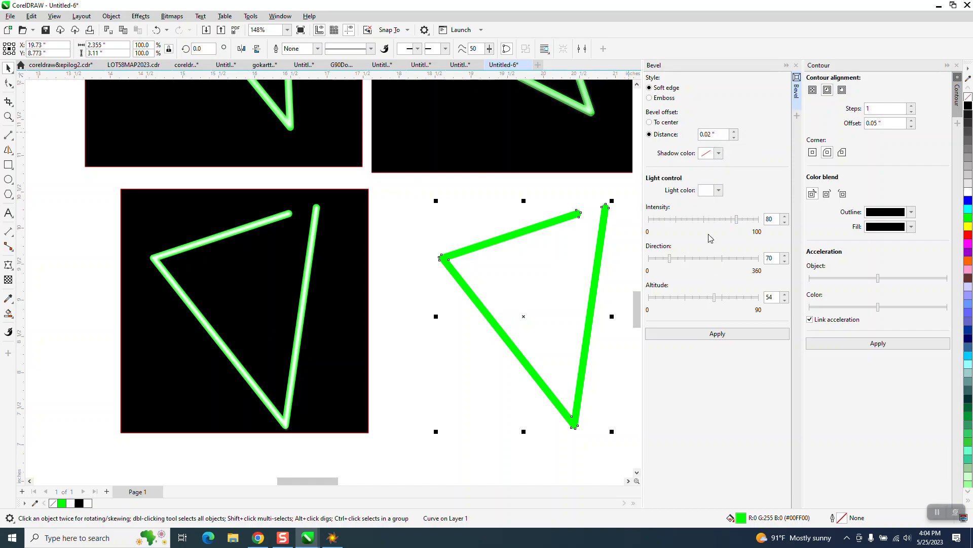
pyautogui.click(721, 332)
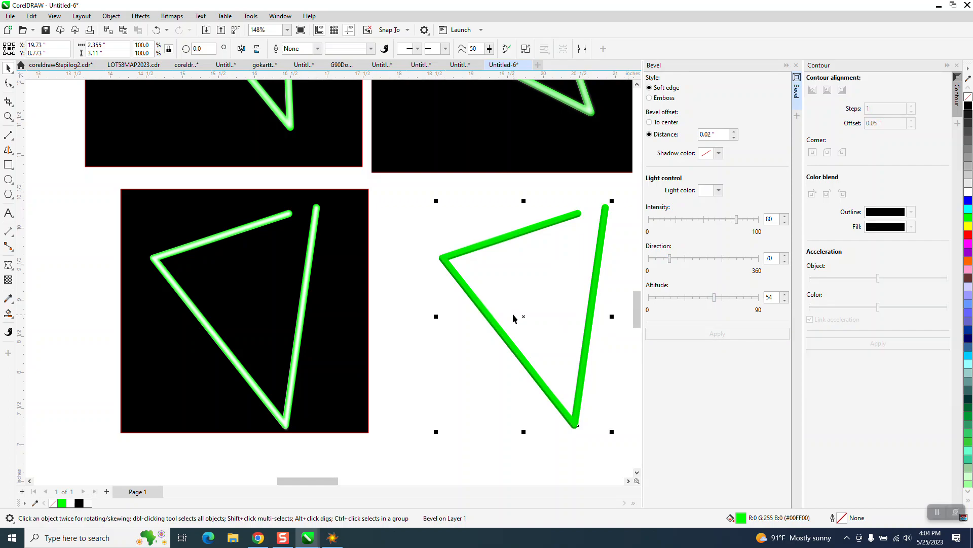
# Step: Move the blurred white centre line 4 inches right so it sits inside the bevelled green triangle
pyautogui.click(8, 83)
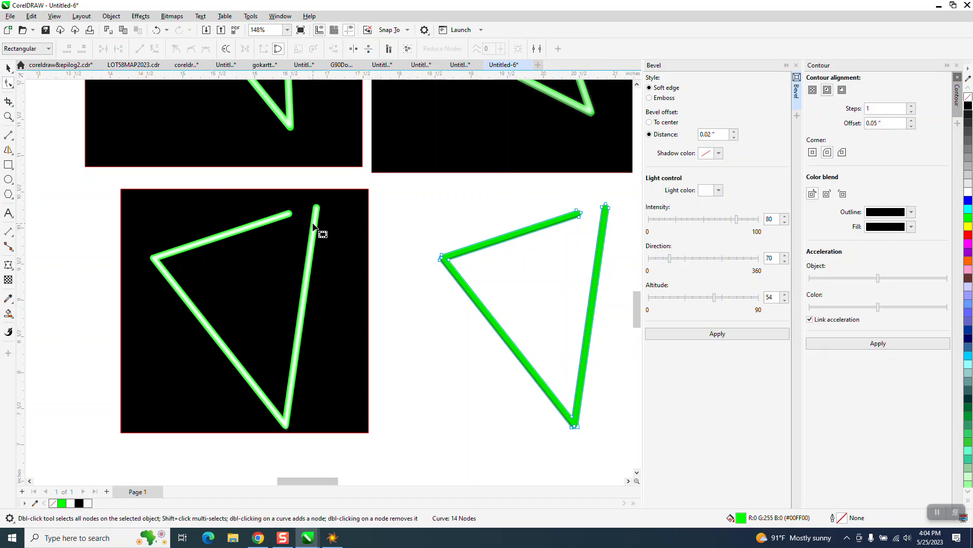
pyautogui.click(8, 68)
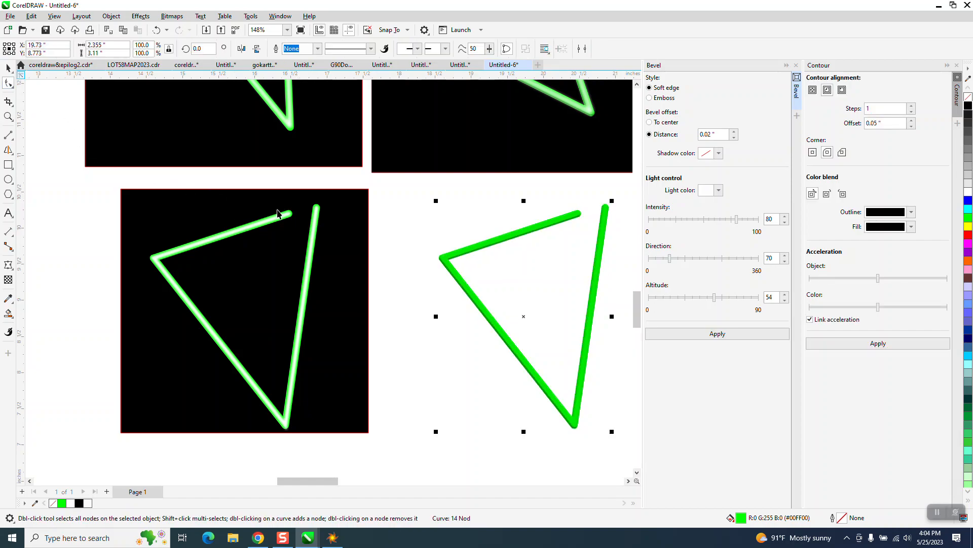
pyautogui.click(314, 227)
pyautogui.press('Right')
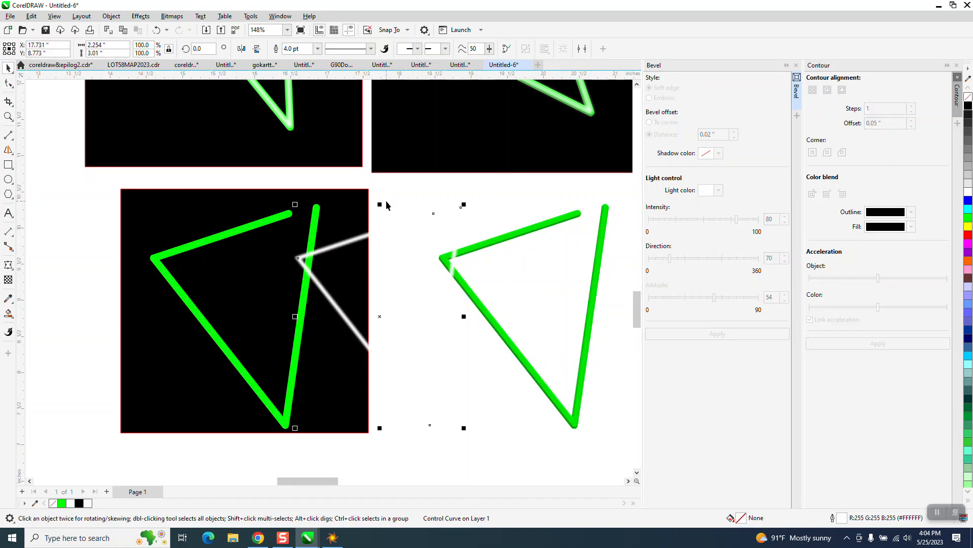
pyautogui.press('Right')
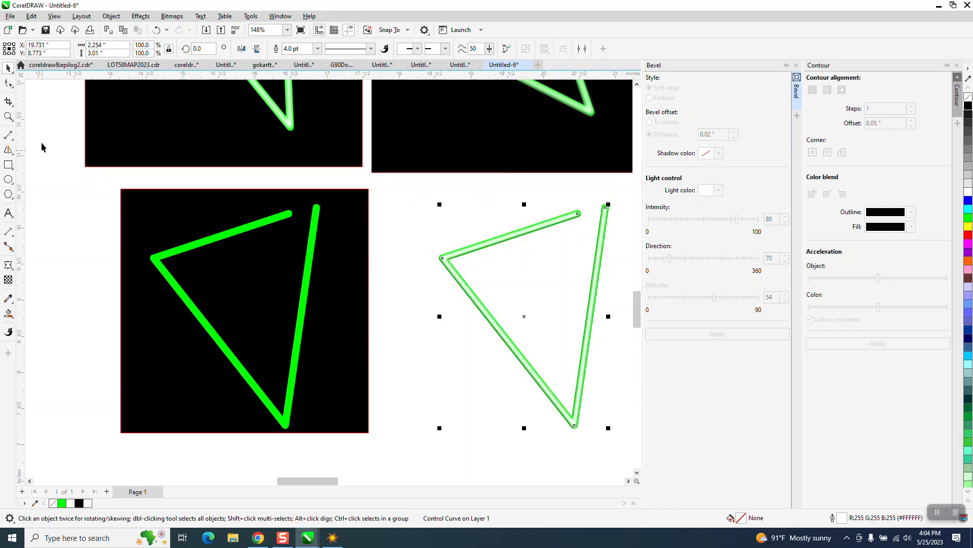
# Step: Set the outline width of the white centre line on the bevelled triangle to 3.0 pt
pyautogui.click(8, 116)
pyautogui.moveTo(681, 444); pyautogui.dragTo(679, 439)
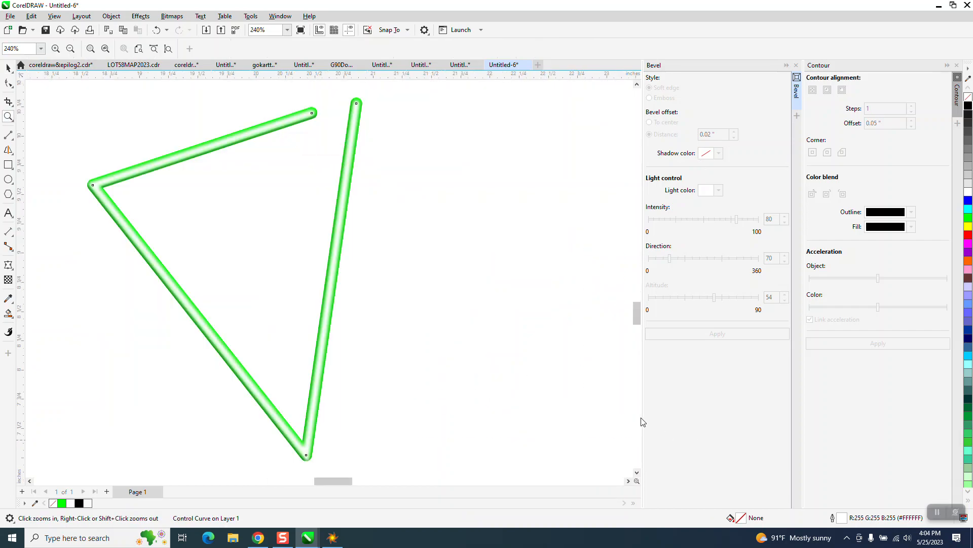
pyautogui.click(9, 67)
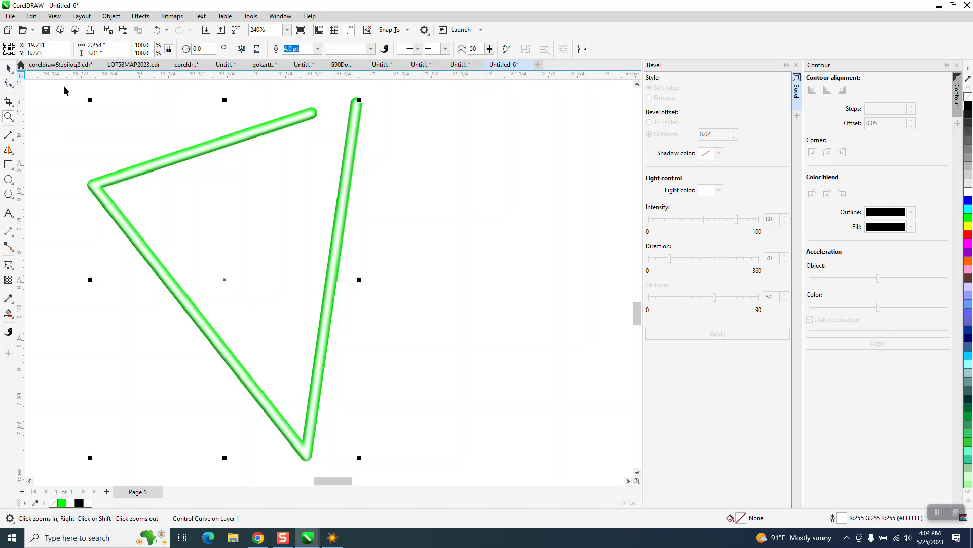
pyautogui.click(317, 48)
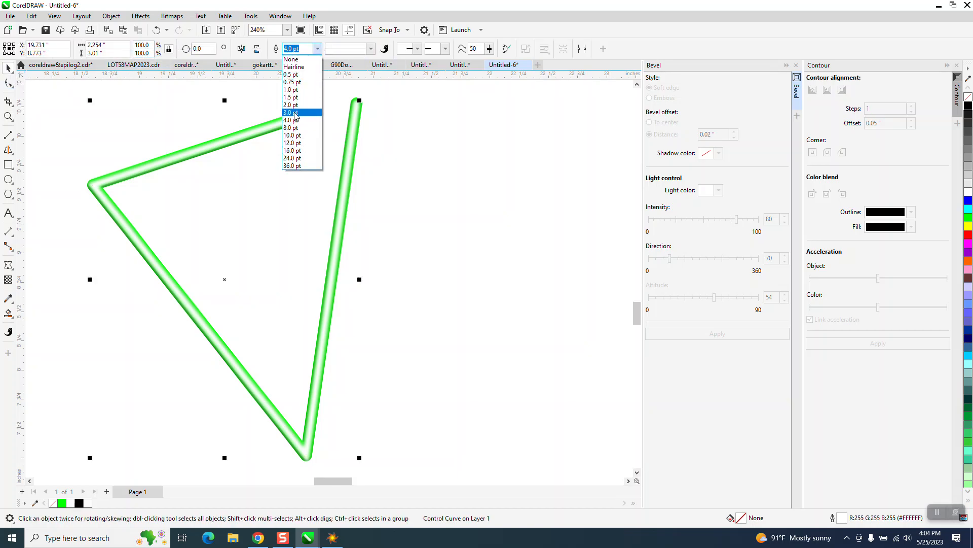
pyautogui.click(293, 112)
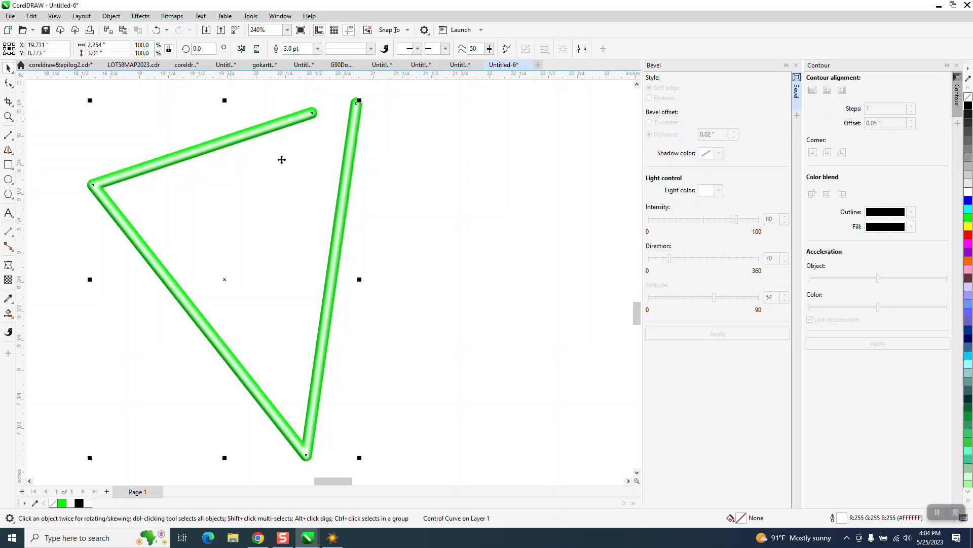
pyautogui.scroll(-3, 232, 219)
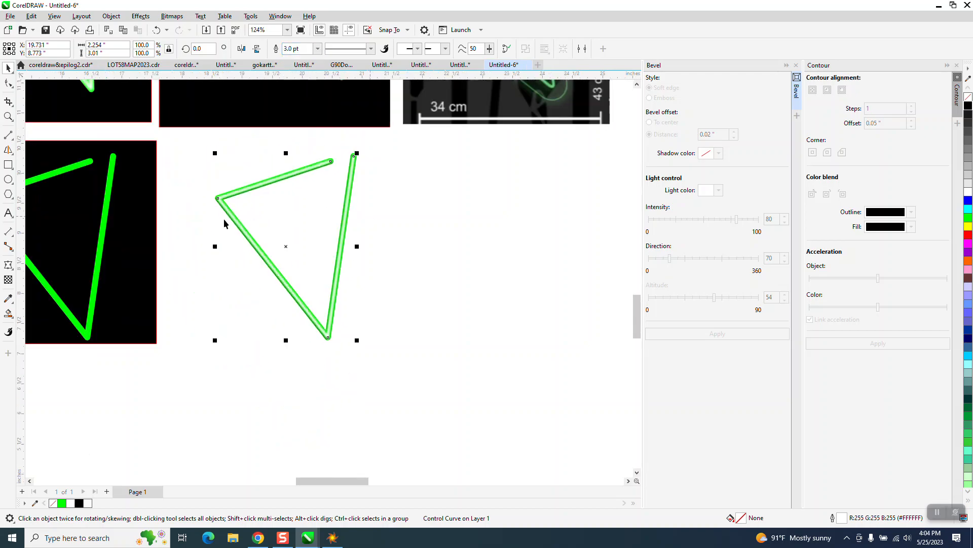
# Step: Move the black background rectangle behind the bevelled green triangle and examine its neon effect up close
pyautogui.moveTo(142, 219); pyautogui.dragTo(382, 203)
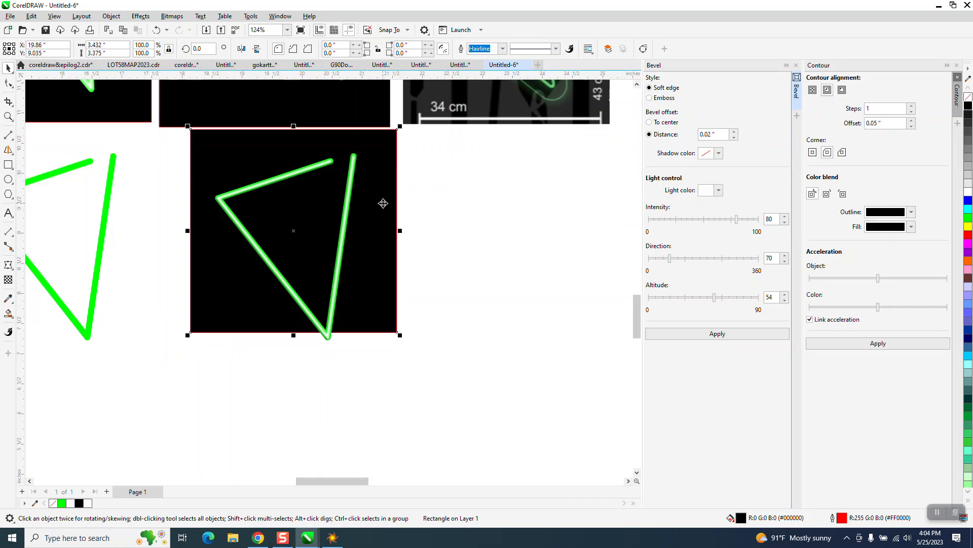
pyautogui.click(8, 117)
pyautogui.moveTo(224, 185); pyautogui.dragTo(357, 271)
pyautogui.scroll(-4, 355, 271)
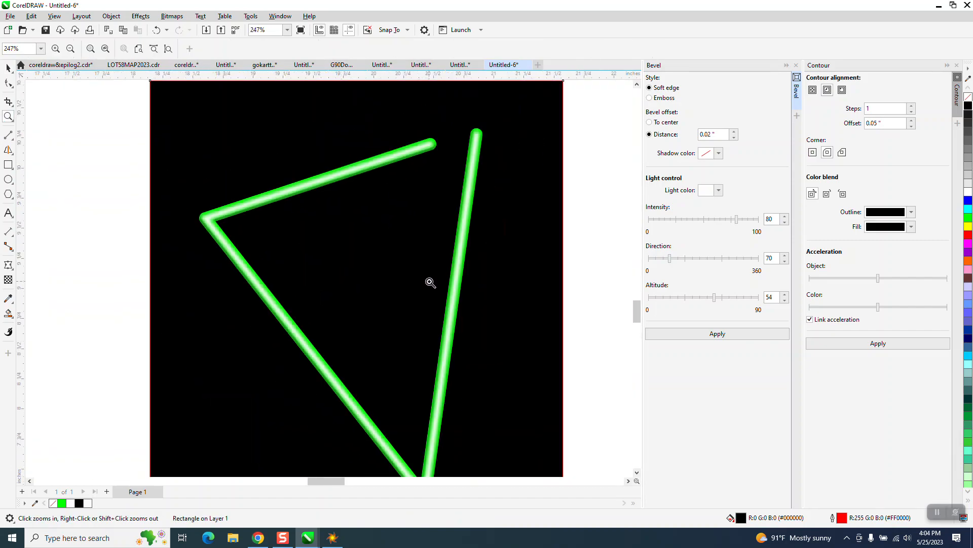
pyautogui.click(7, 67)
pyautogui.click(310, 205)
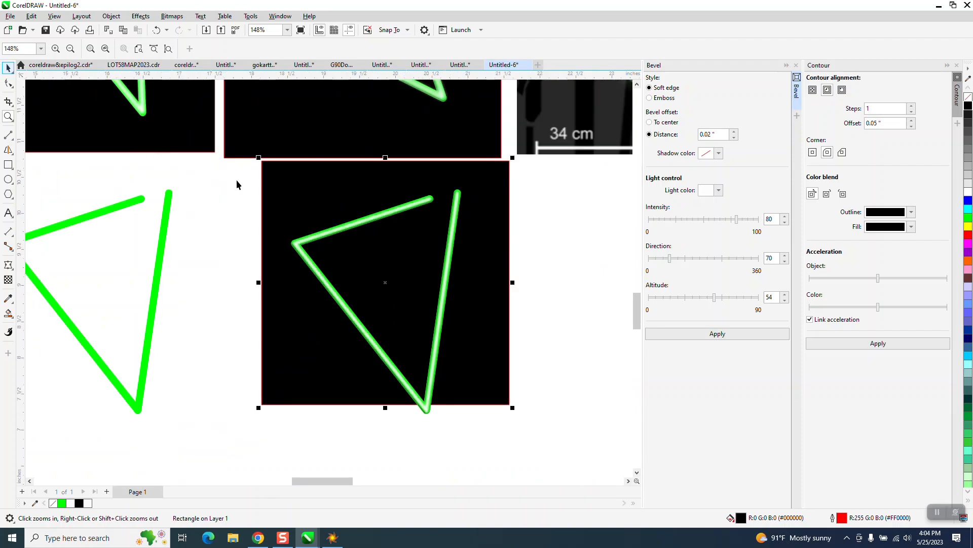
# Step: Undo the black rectangle's move, the centre line's 3.0 pt width change and its shift onto the bevelled triangle
pyautogui.click(156, 30)
pyautogui.click(156, 30)
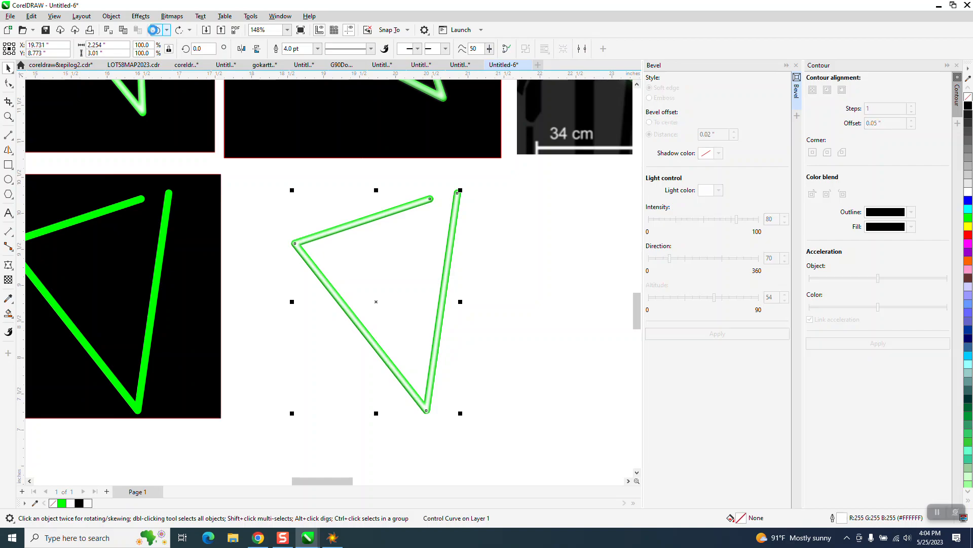
pyautogui.click(156, 30)
pyautogui.click(155, 31)
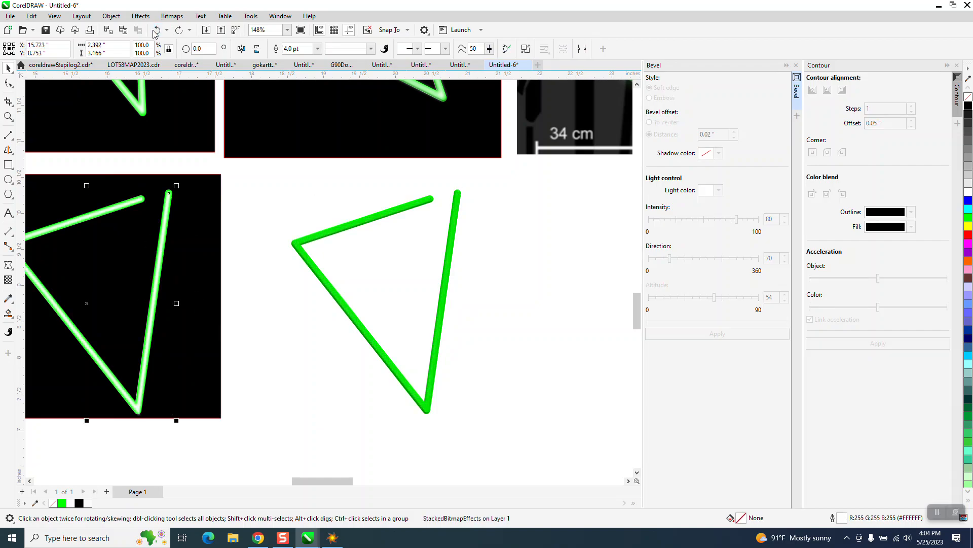
# Step: Examine the blurred white centre line on the unbevelled green triangle up close and compare it with the bevelled copy
pyautogui.click(8, 117)
pyautogui.moveTo(98, 162); pyautogui.dragTo(299, 253)
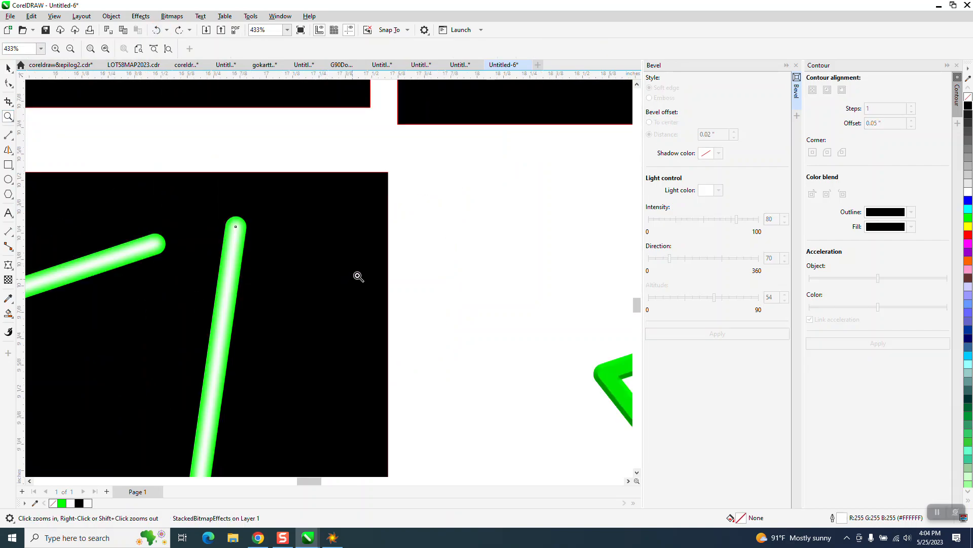
pyautogui.rightClick(358, 276)
pyautogui.rightClick(354, 274)
pyautogui.moveTo(237, 237); pyautogui.dragTo(398, 305)
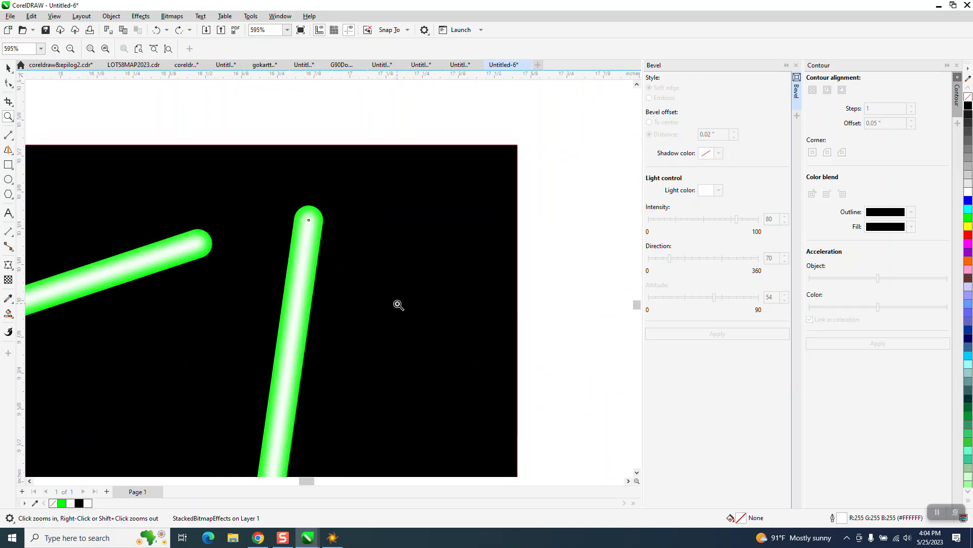
pyautogui.rightClick(373, 272)
pyautogui.rightClick(368, 264)
pyautogui.rightClick(368, 263)
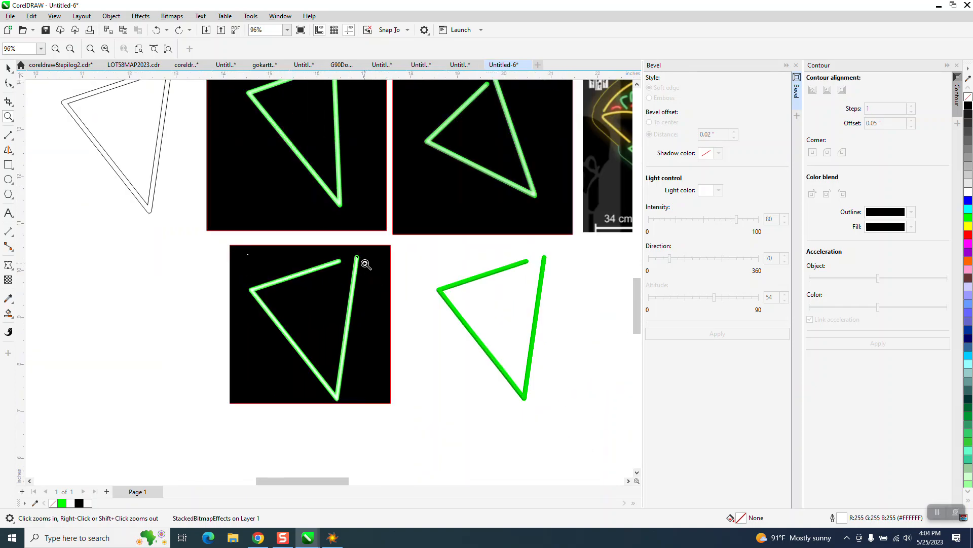
pyautogui.moveTo(251, 243); pyautogui.dragTo(594, 416)
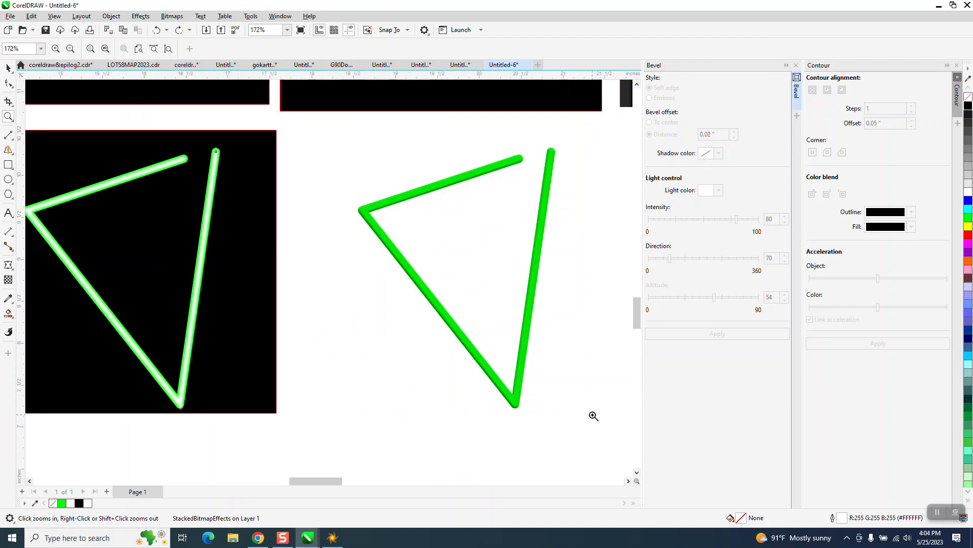
pyautogui.rightClick(109, 191)
pyautogui.rightClick(92, 187)
pyautogui.moveTo(53, 183); pyautogui.dragTo(218, 307)
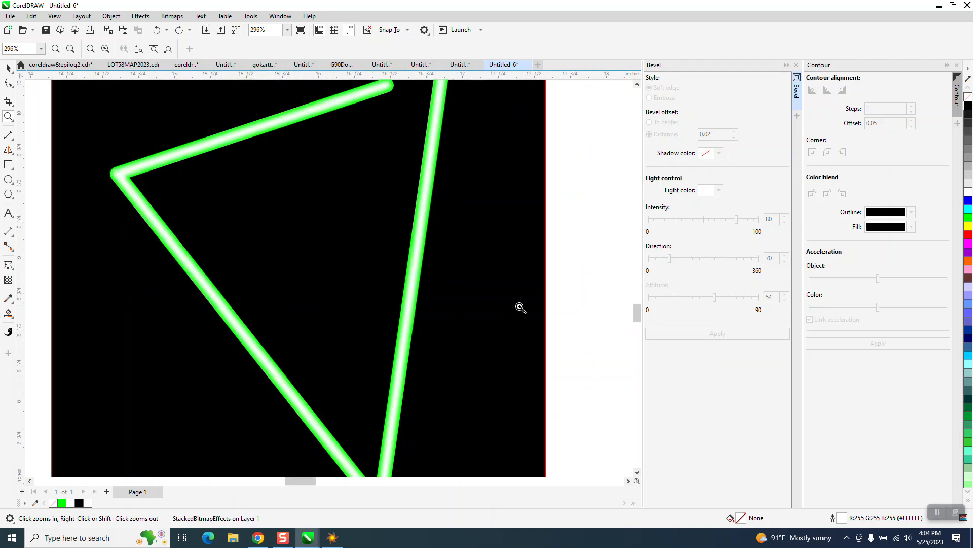